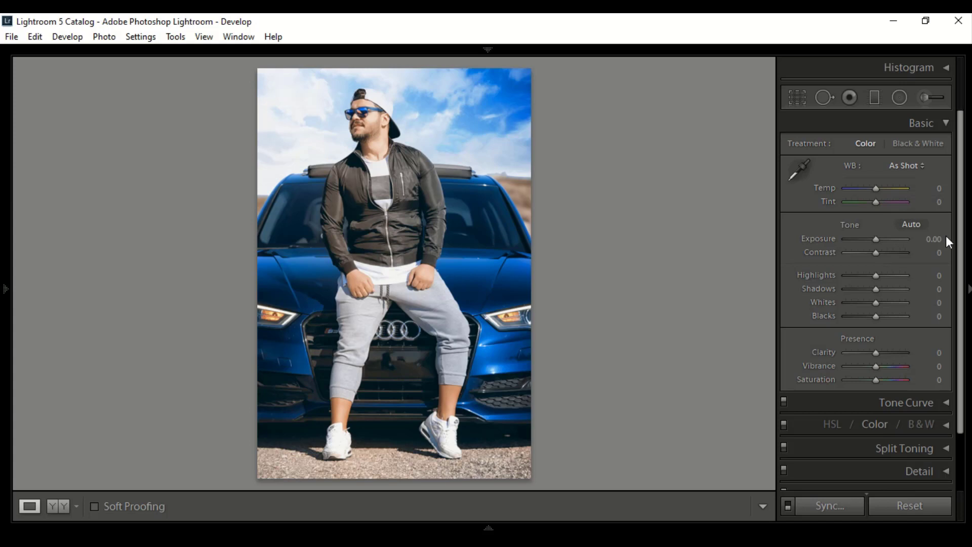
- Set the photo's Tint to −7 and its Exposure to −0.20
left_click_drag(876, 201, 878, 202)
left_click_drag(875, 238, 875, 238)
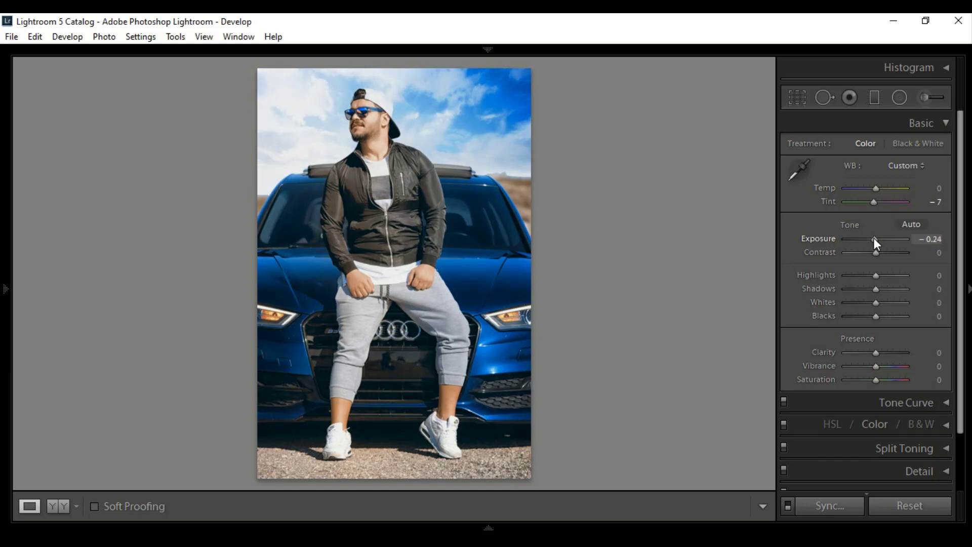
left_click(937, 241)
type("-0.1")
double_click(939, 238)
type("0.2")
key("Return")
- Raise the photo's Contrast to +50
left_click_drag(880, 253, 892, 254)
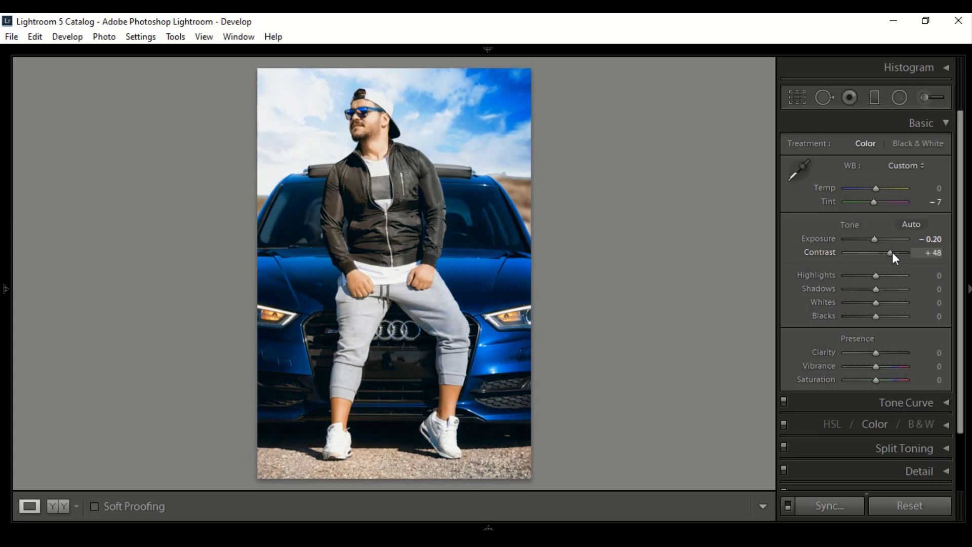
left_click(937, 252)
type("50")
key("Return")
- Lower the Highlights to −23 and raise the Shadows to +46
left_click_drag(876, 275, 869, 274)
left_click(937, 275)
type("25")
key("Return")
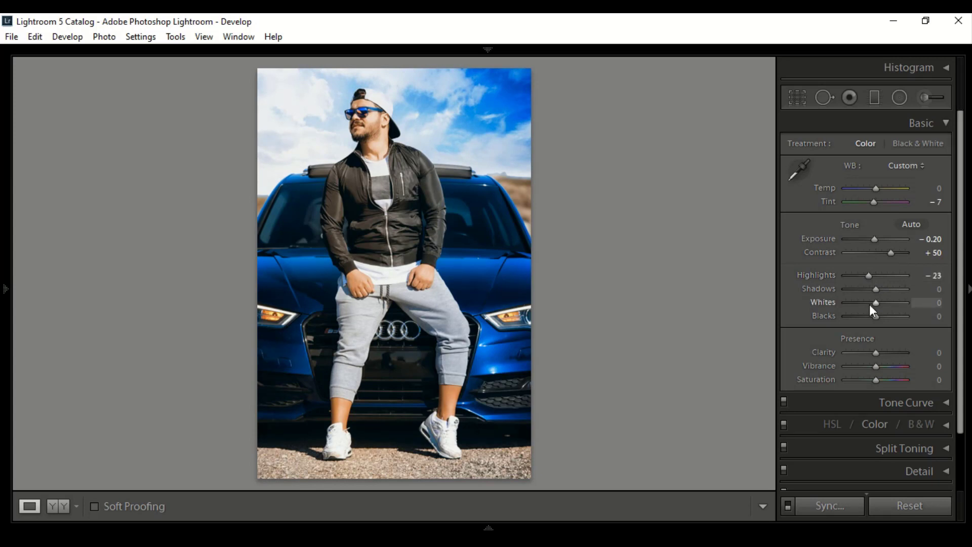
left_click_drag(877, 290, 891, 296)
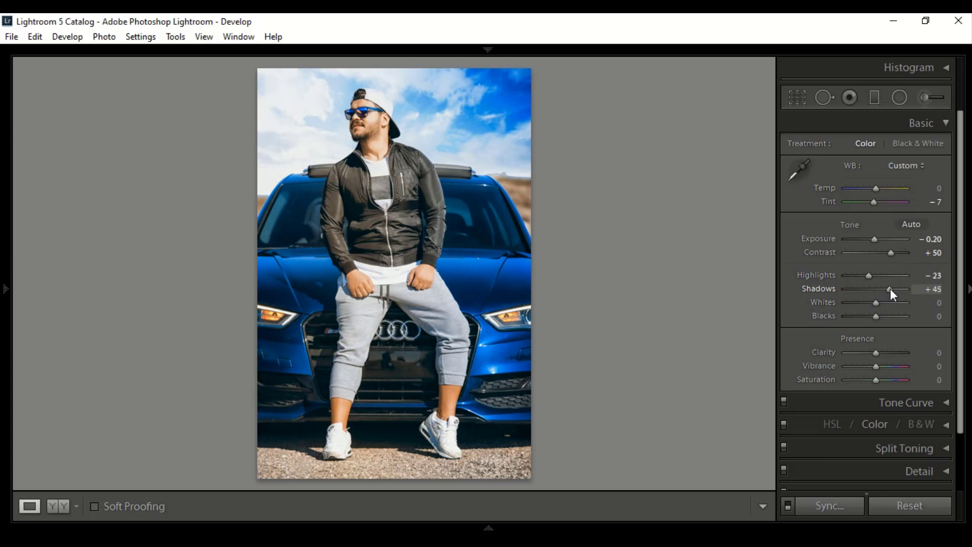
left_click(940, 289)
type("46")
key("Return")
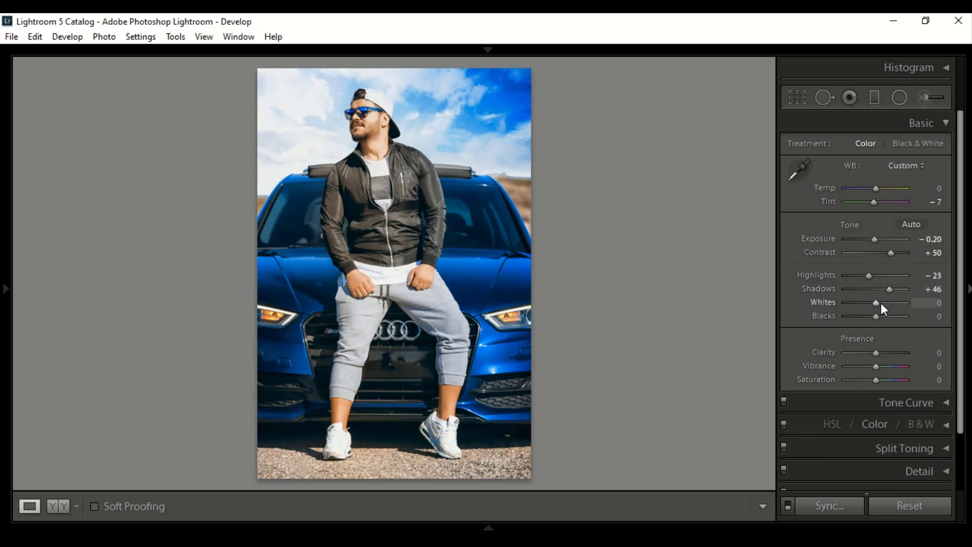
- Lower the Whites to −80 and raise the Blacks to +60
left_click_drag(878, 302, 854, 303)
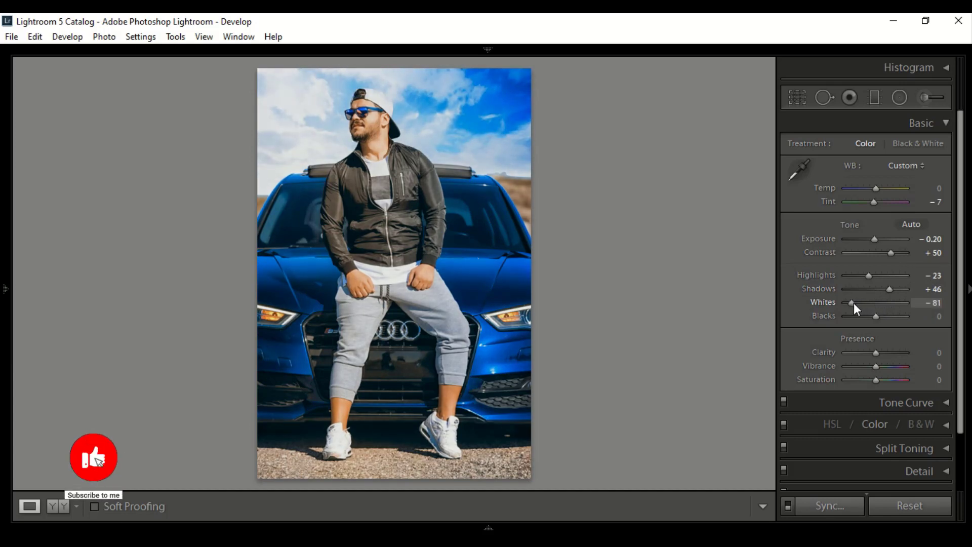
left_click(936, 303)
type("80")
key("Return")
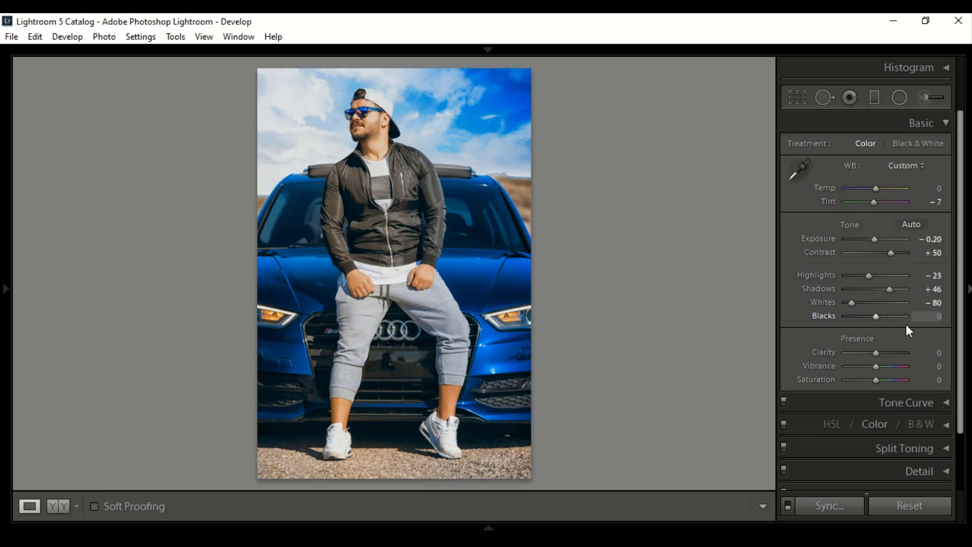
left_click_drag(877, 317, 889, 318)
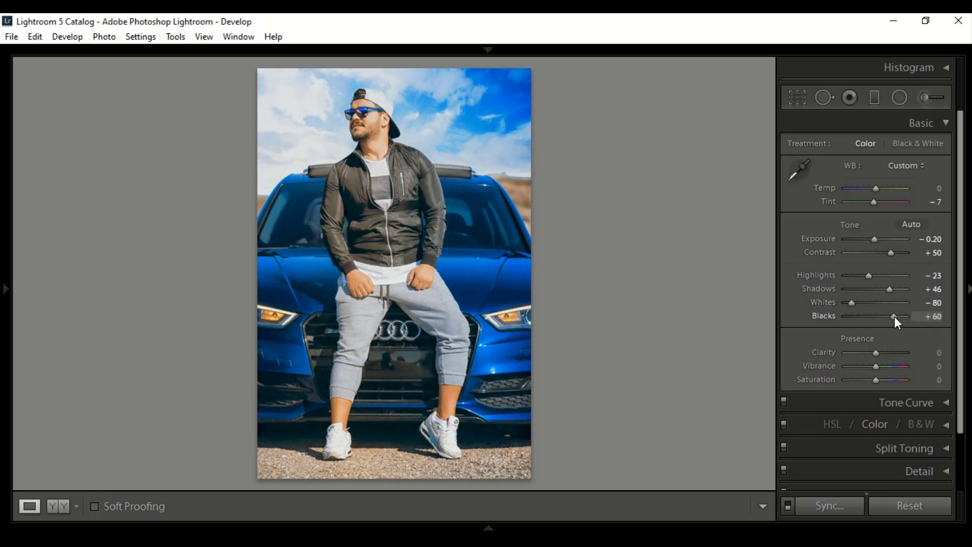
- Set the Presence values to Clarity +60, Vibrance +50 and Saturation −10
left_click_drag(877, 353, 893, 367)
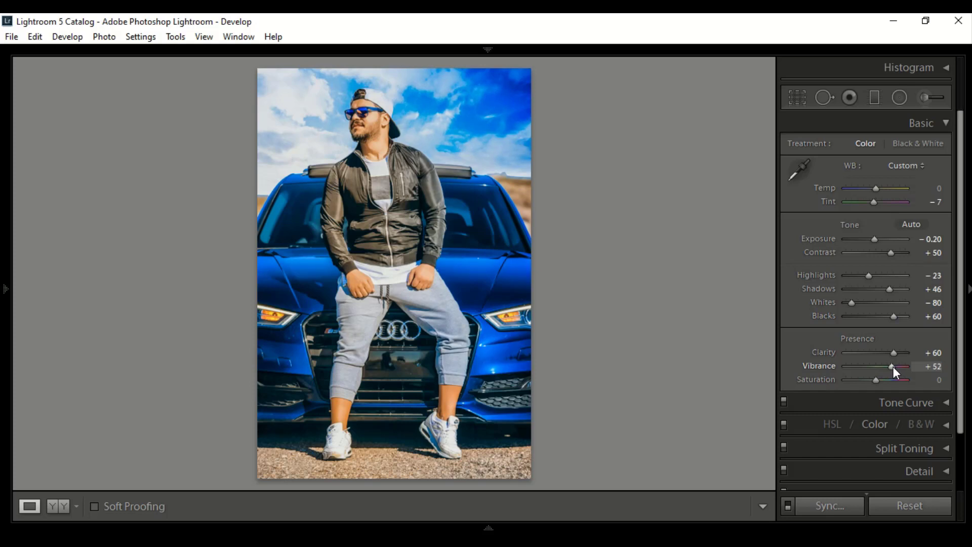
left_click(938, 366)
type("5")
key("Return")
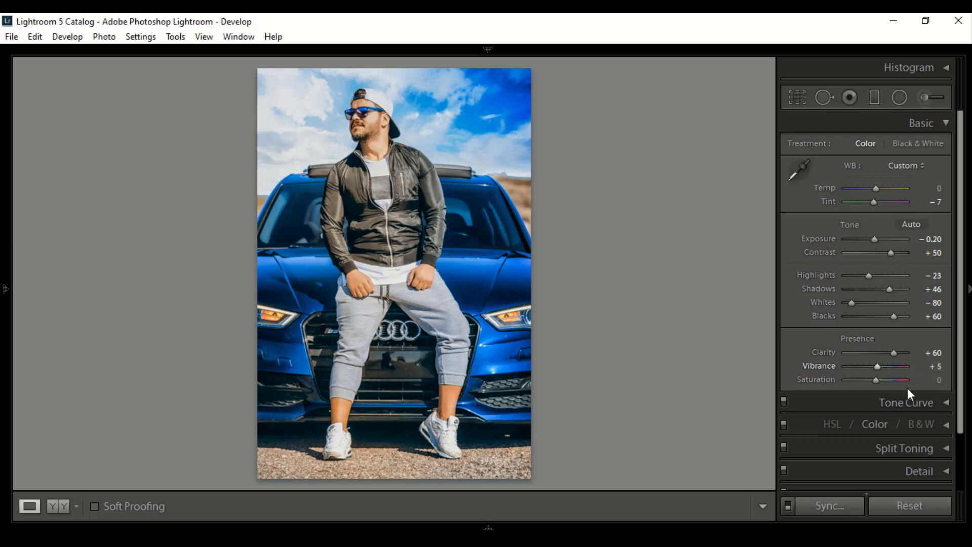
left_click(941, 368)
type("50")
key("Return")
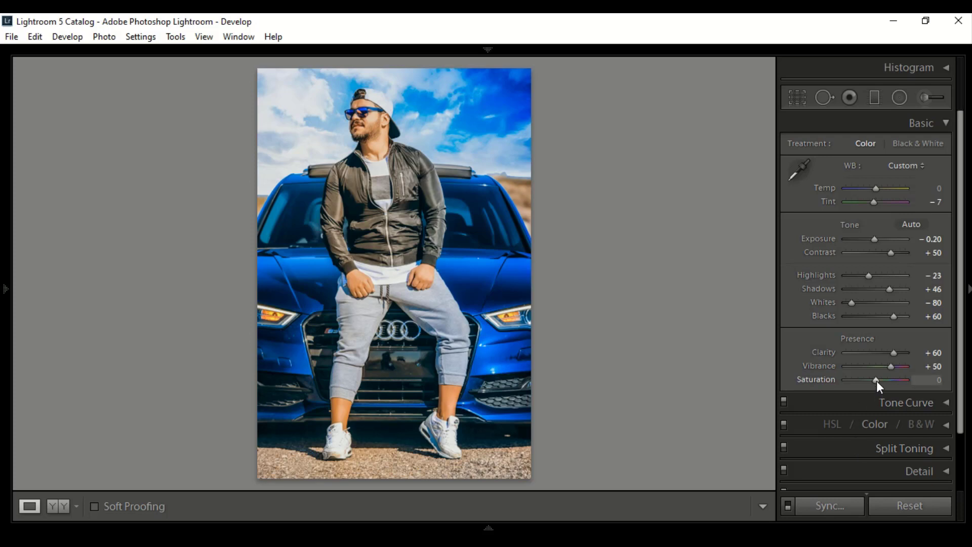
left_click_drag(875, 380, 873, 379)
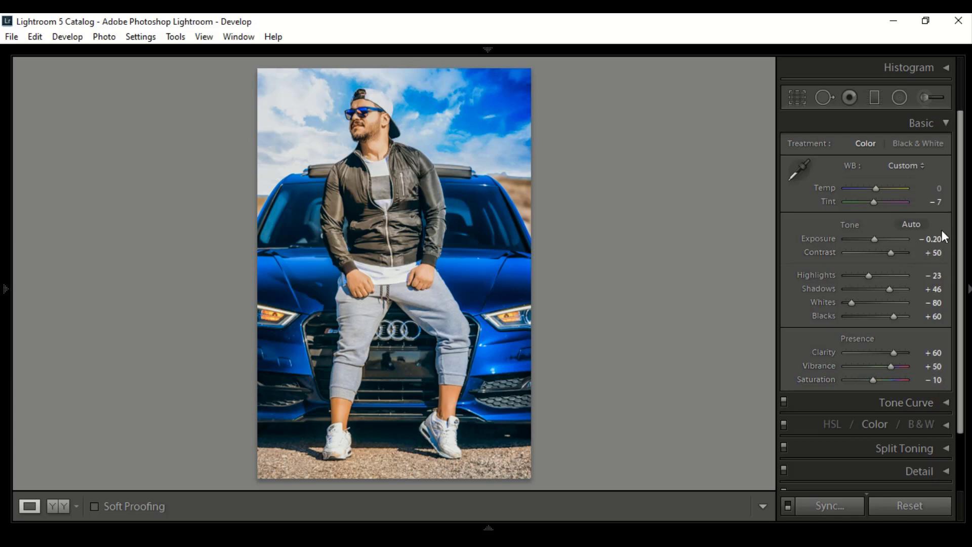
- Shape the RGB tone curve into a faded look by lifting the black point, lowering the shadow section and anchoring the midpoint near the centre
left_click(947, 125)
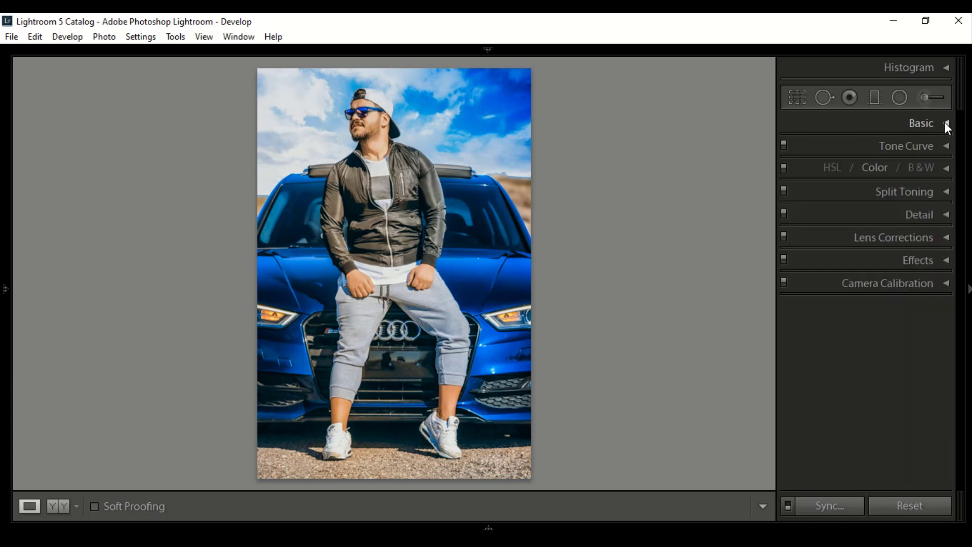
left_click(946, 145)
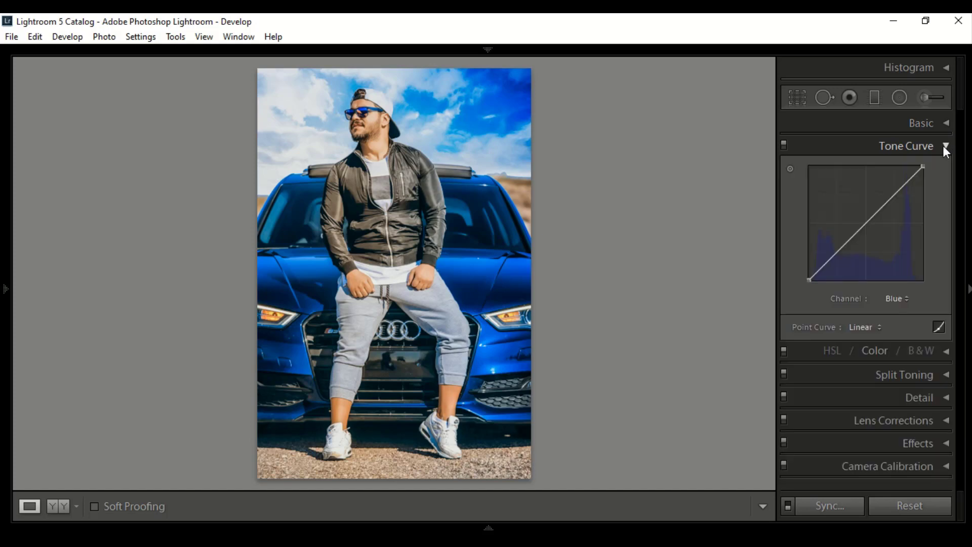
left_click(895, 300)
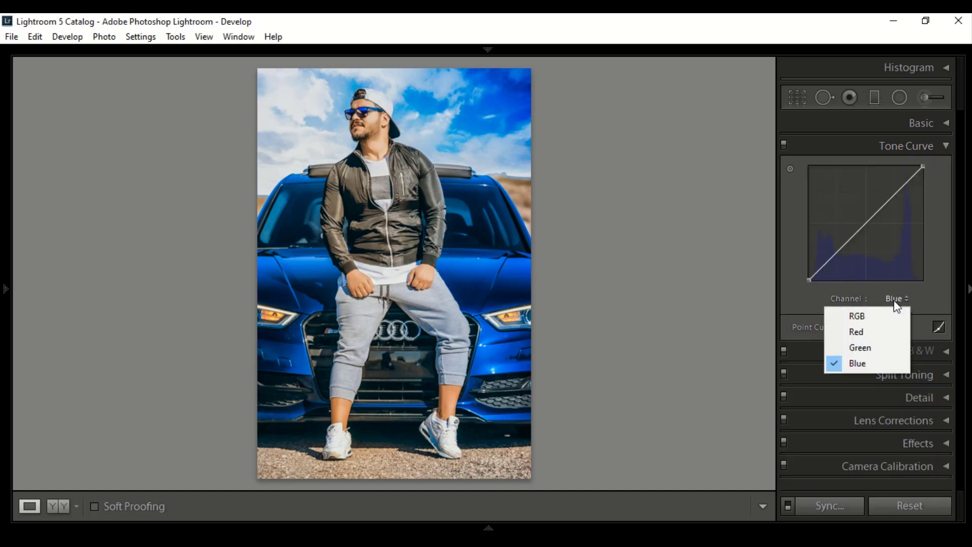
left_click(854, 316)
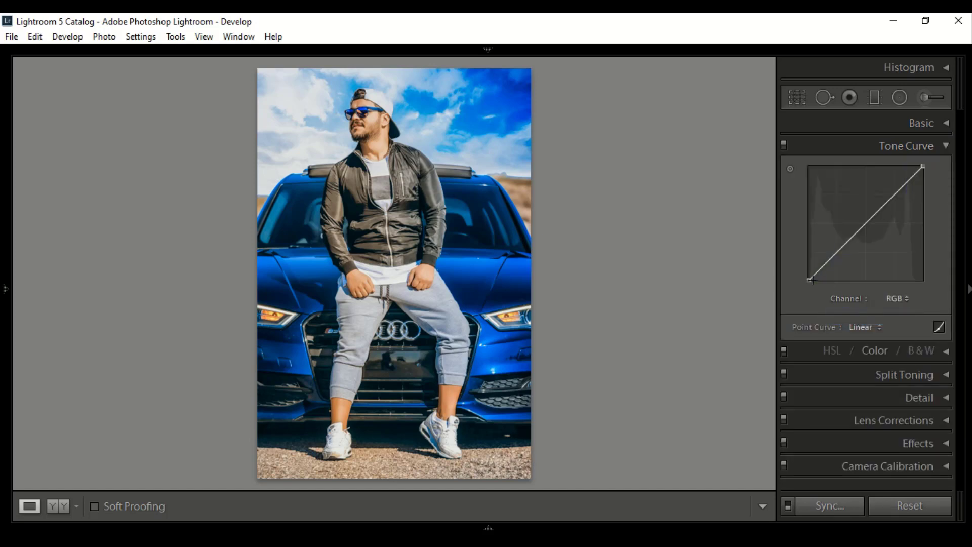
left_click_drag(811, 279, 809, 264)
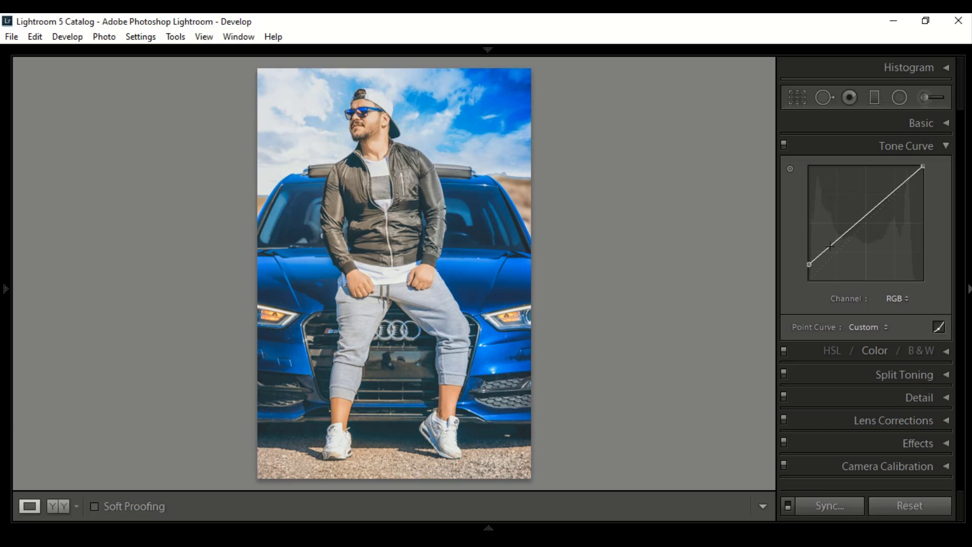
left_click_drag(831, 245, 837, 252)
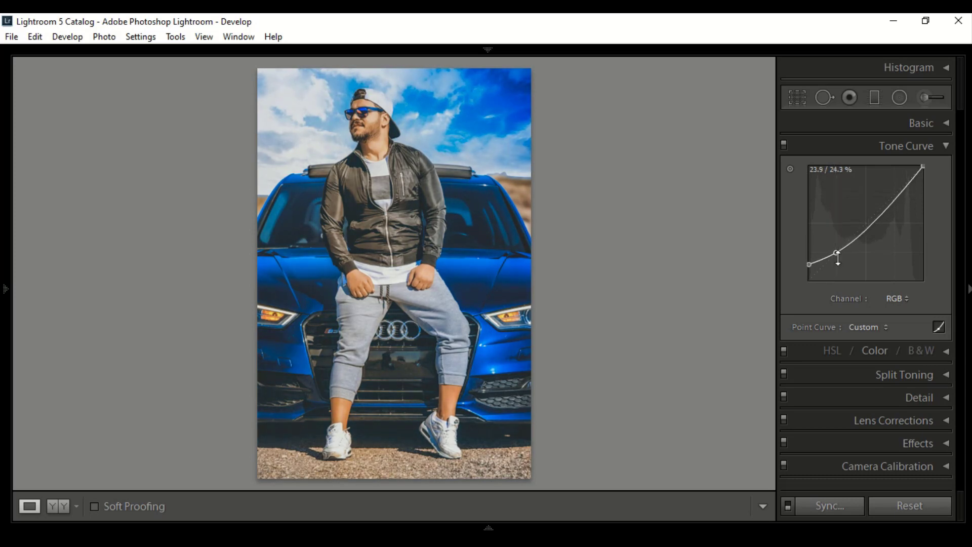
left_click(868, 227)
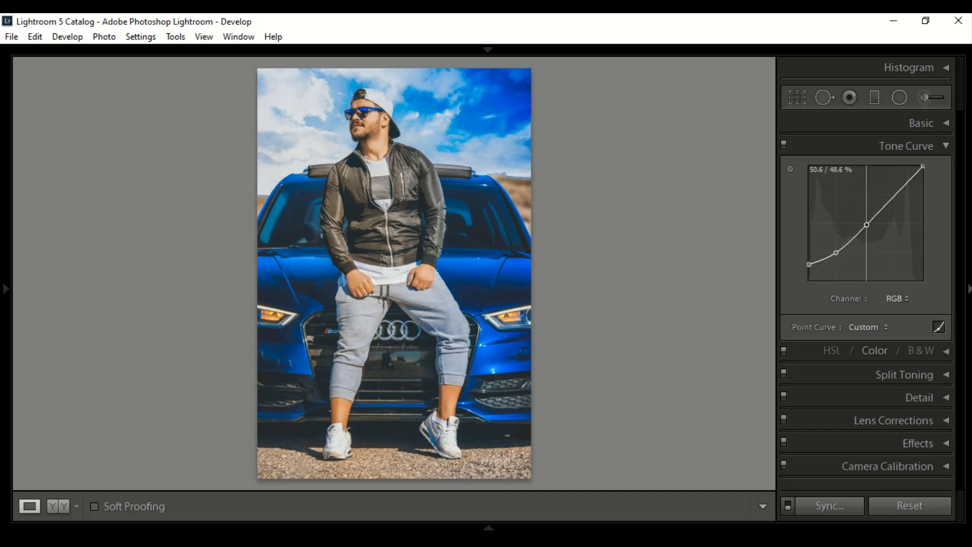
left_click_drag(868, 225, 868, 223)
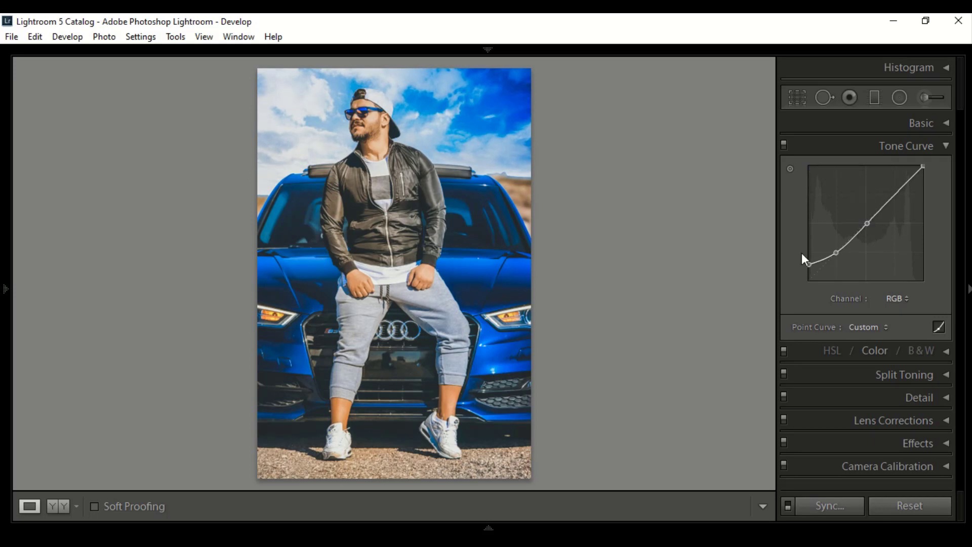
left_click_drag(807, 264, 809, 262)
- On the Red channel's tone curve, shift the black point inward along the base to 5.1 / 0.0 %
left_click(898, 298)
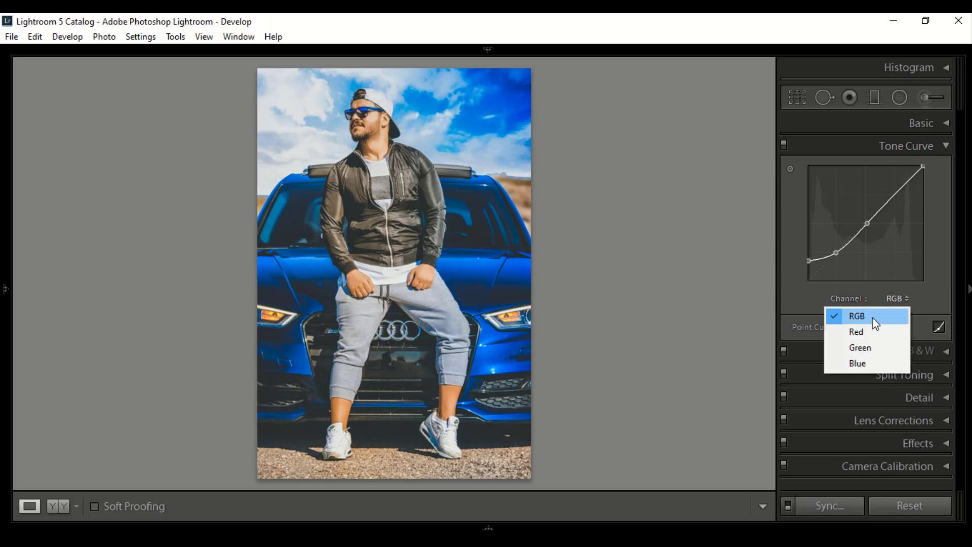
left_click(865, 332)
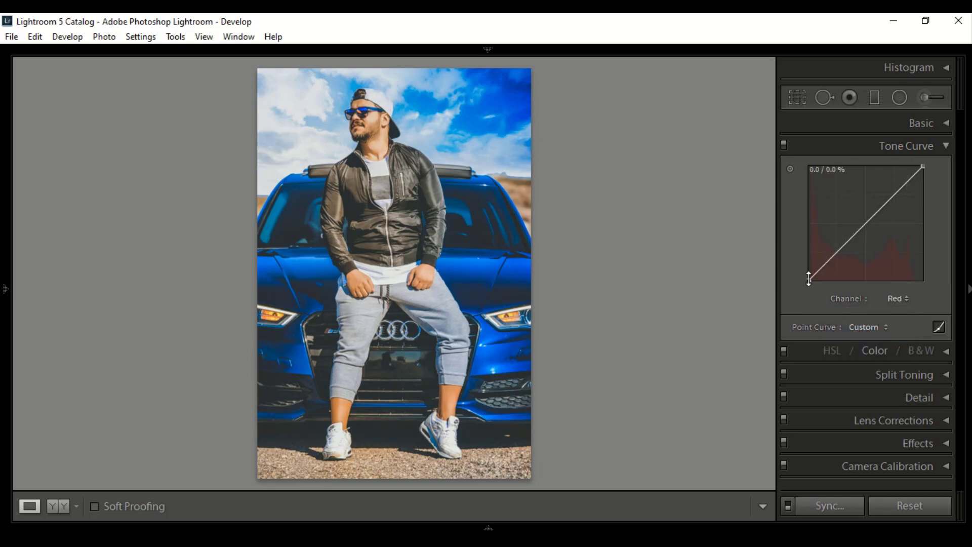
left_click_drag(809, 280, 814, 280)
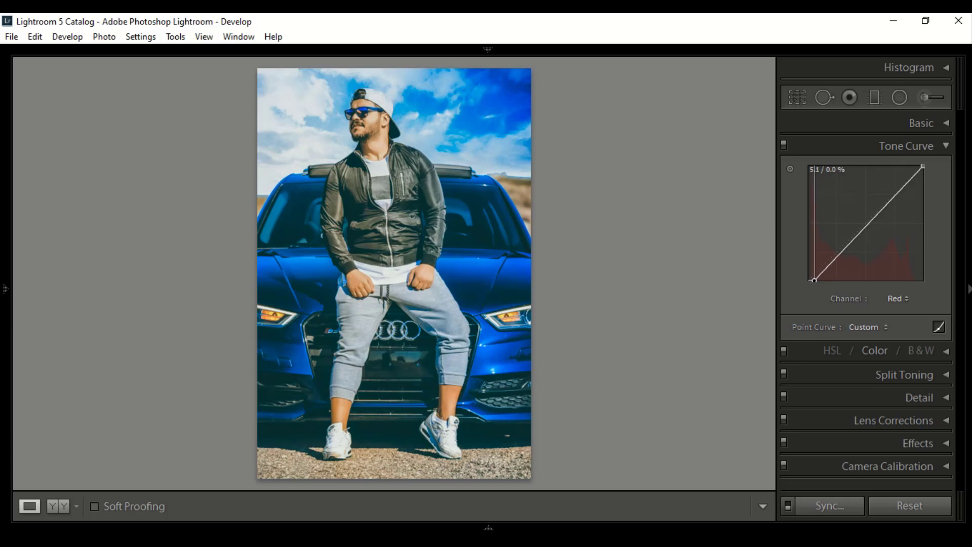
- On the Green channel's tone curve, raise the black point slightly straight up to tint the shadows green
left_click(893, 298)
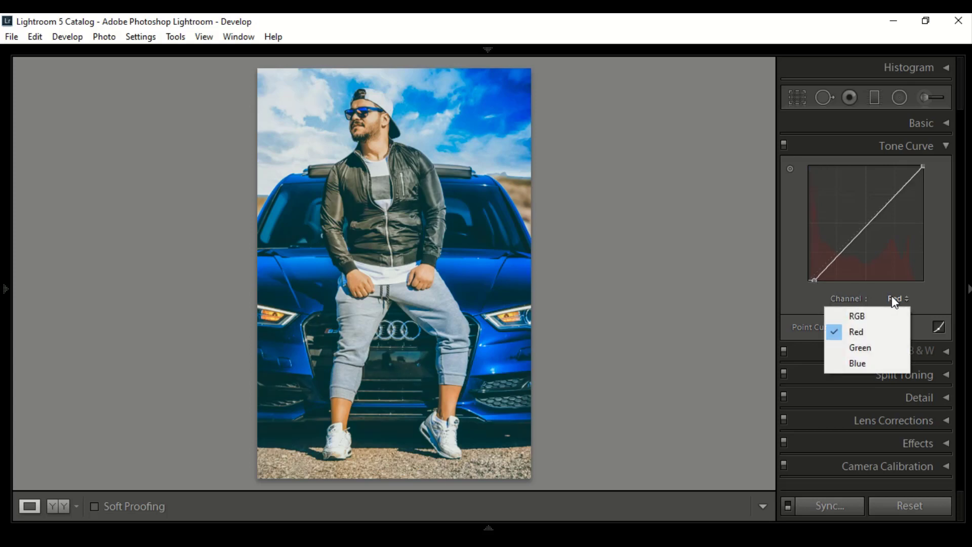
left_click(852, 346)
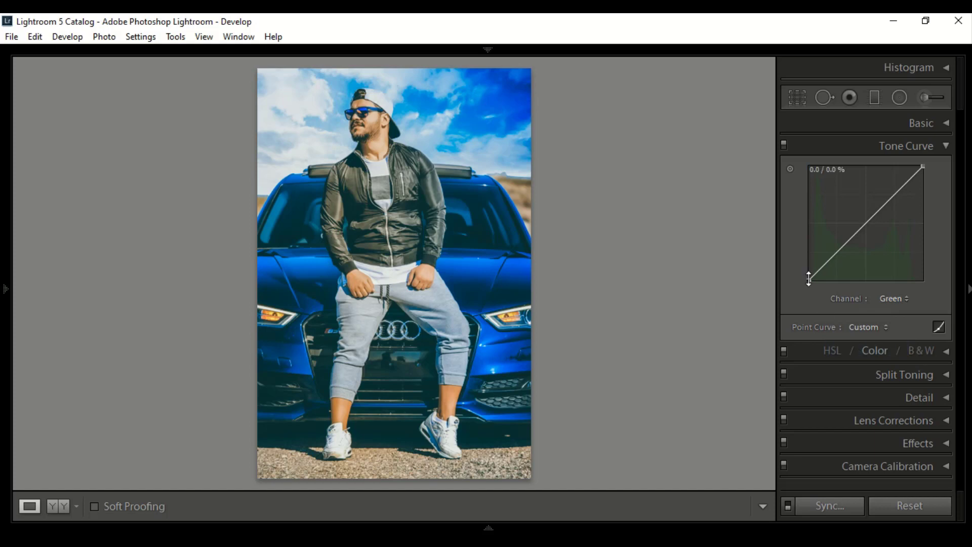
left_click_drag(808, 279, 809, 272)
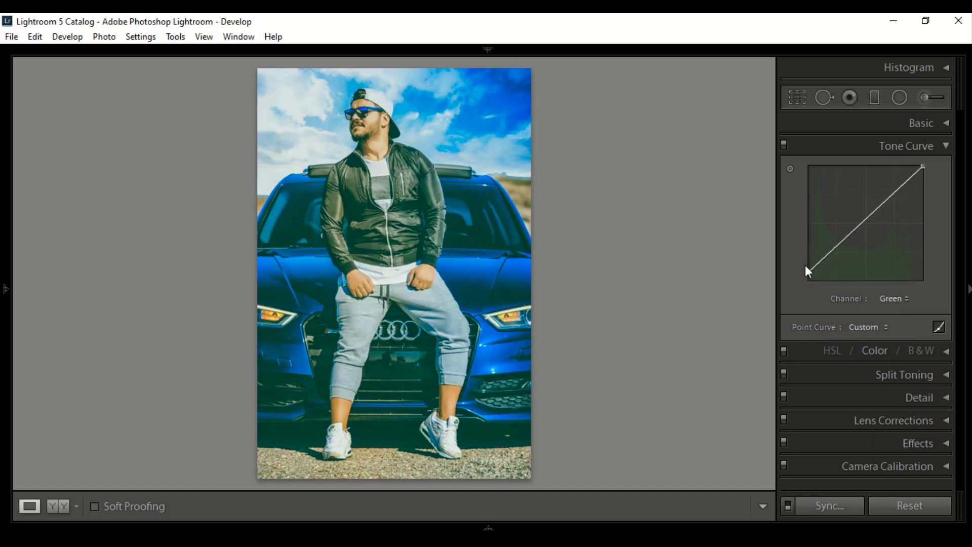
- On the Blue channel's tone curve, raise the black point to 0.0 / 7.1 %
left_click(892, 299)
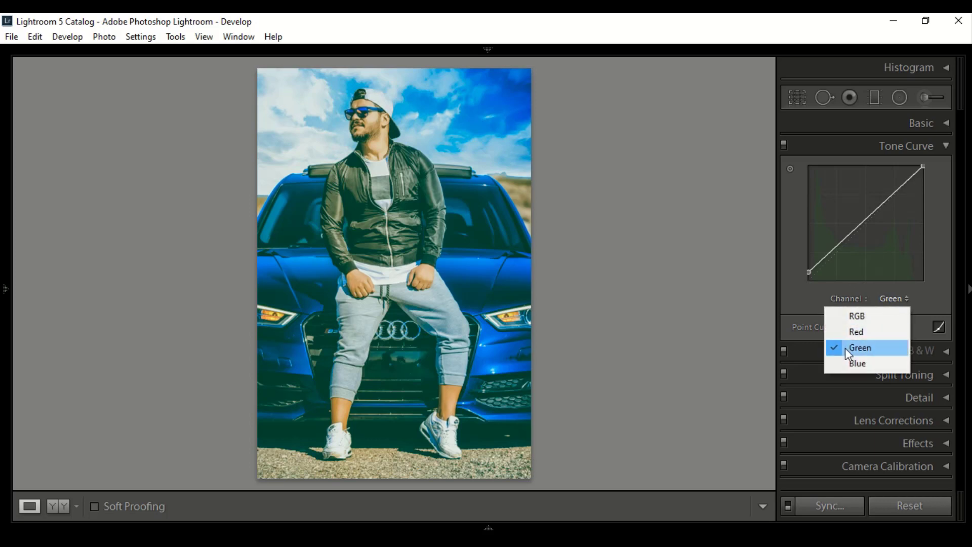
left_click(855, 364)
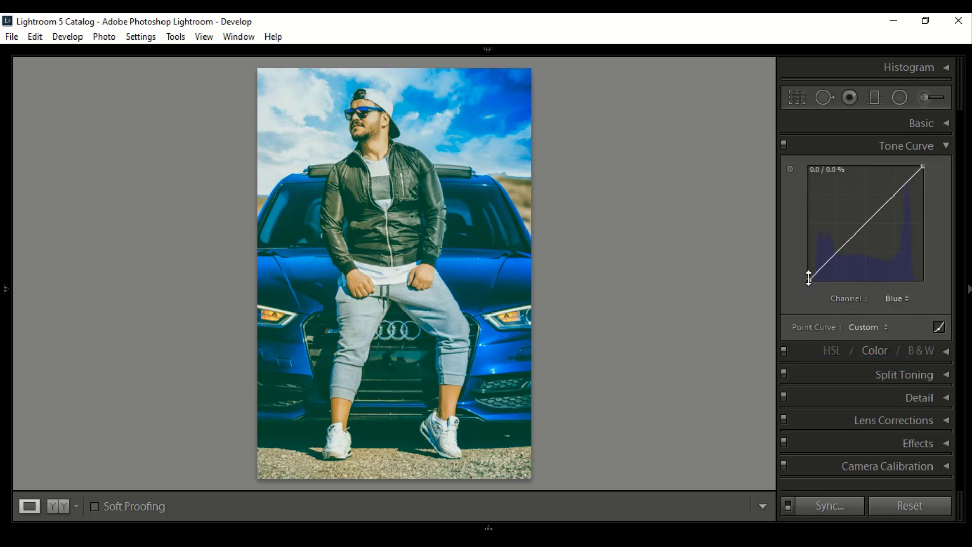
left_click_drag(810, 278, 809, 280)
left_click(808, 270)
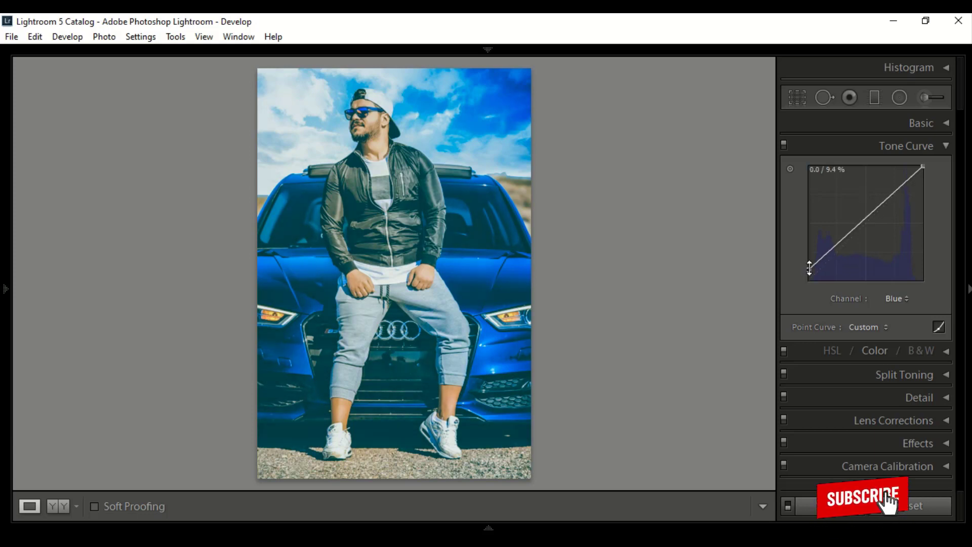
left_click_drag(809, 270, 809, 272)
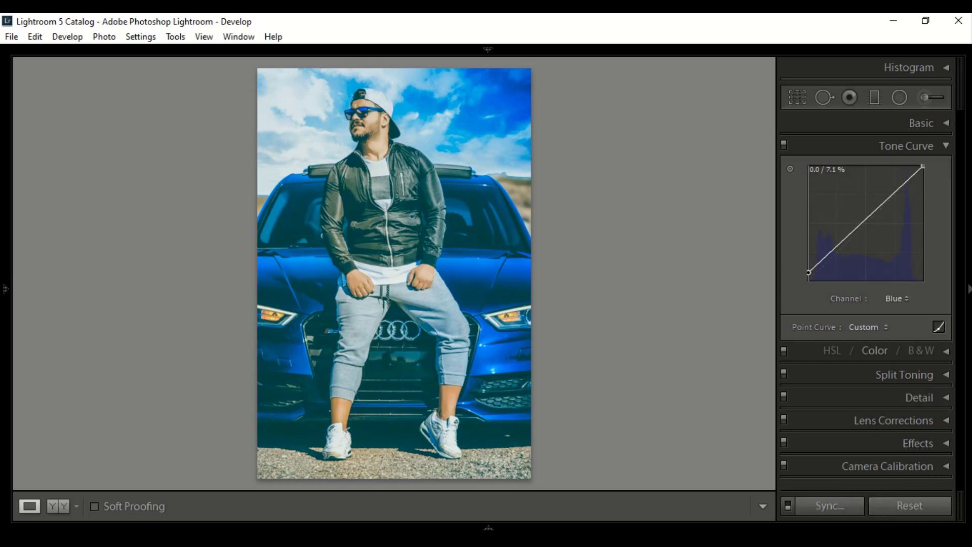
- In the per-colour adjustments, set the Hue of the red range to −14
left_click(946, 146)
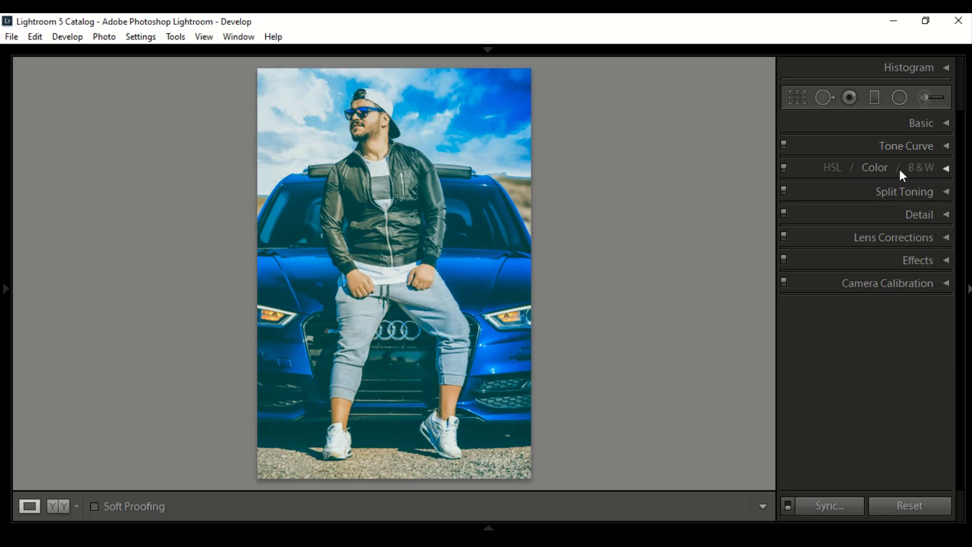
left_click(882, 168)
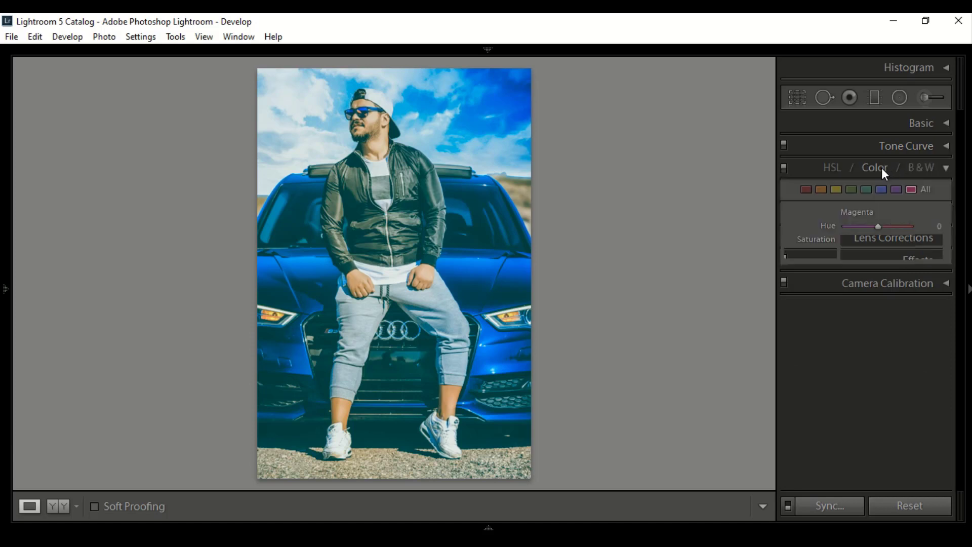
left_click(807, 191)
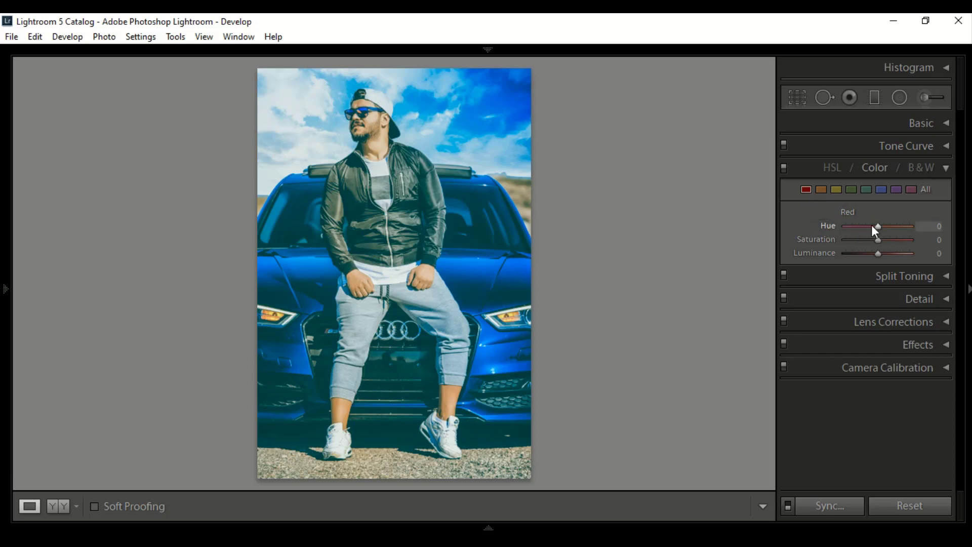
left_click_drag(877, 226, 873, 226)
left_click(935, 227)
type("13")
key("Return")
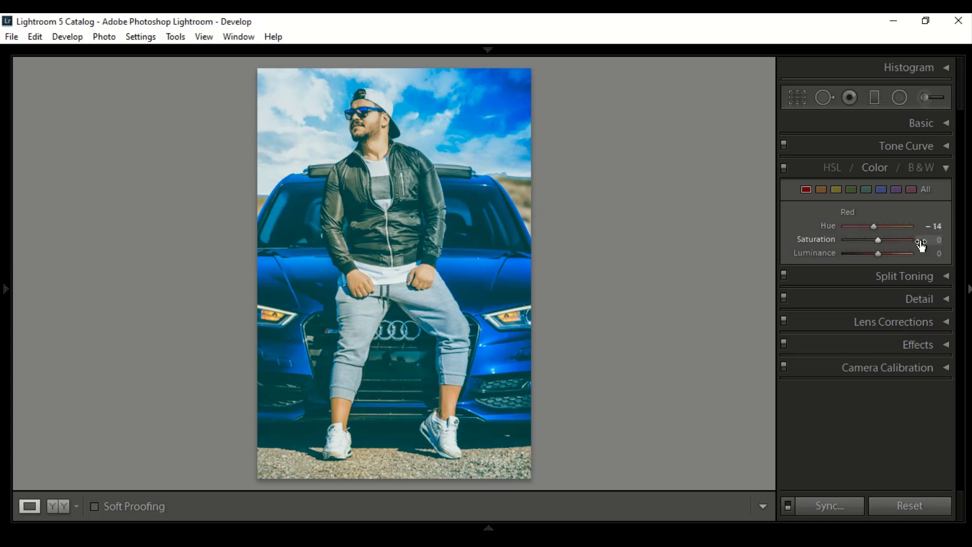
- Lower the red range's Saturation to −50 and raise its Luminance slightly
left_click(867, 241)
left_click_drag(865, 240, 864, 240)
double_click(938, 241)
type("50")
key("Return")
left_click_drag(879, 255, 884, 256)
key("Down")
key("Down")
key("Return")
- In the per-colour adjustments, set the Hue of the orange range to −10
left_click(826, 192)
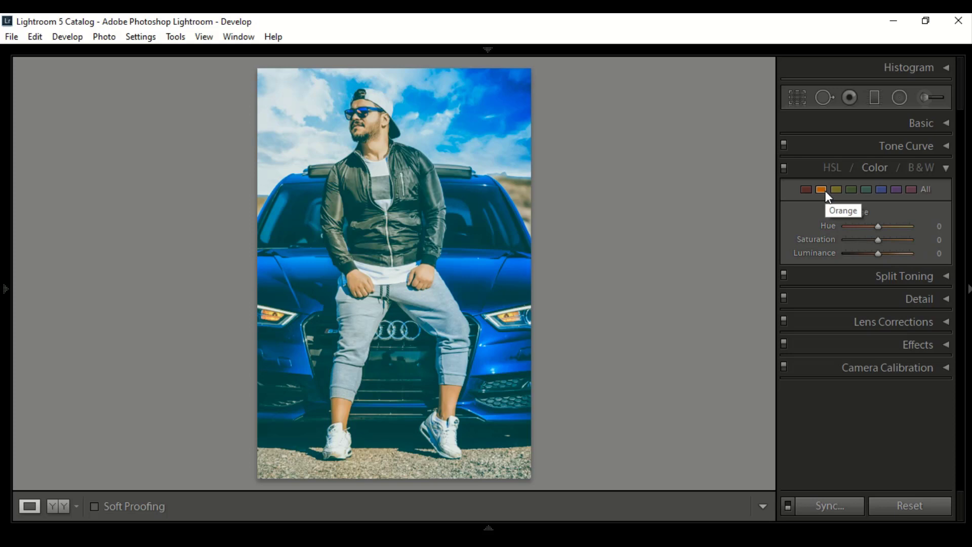
left_click(869, 226)
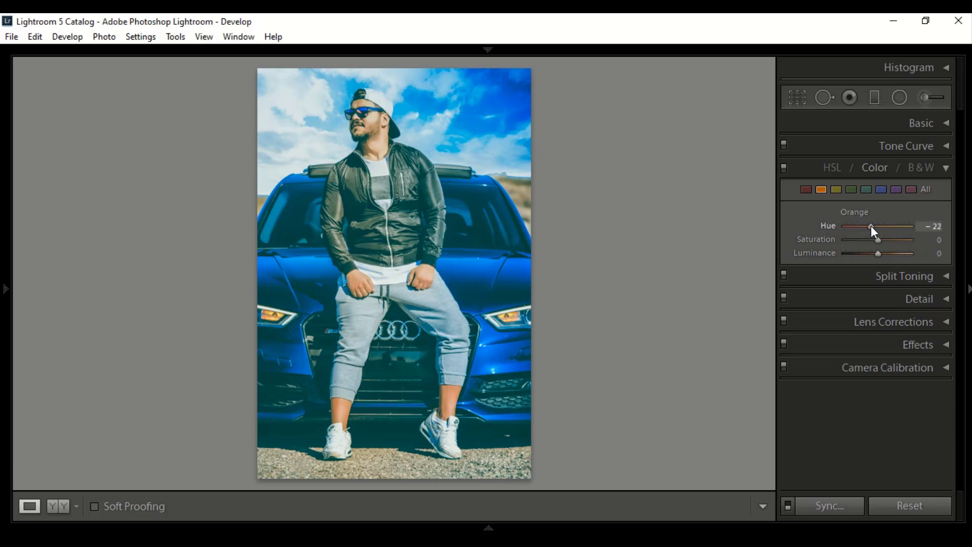
left_click_drag(871, 226, 873, 226)
left_click(942, 227)
type("10")
key("Return")
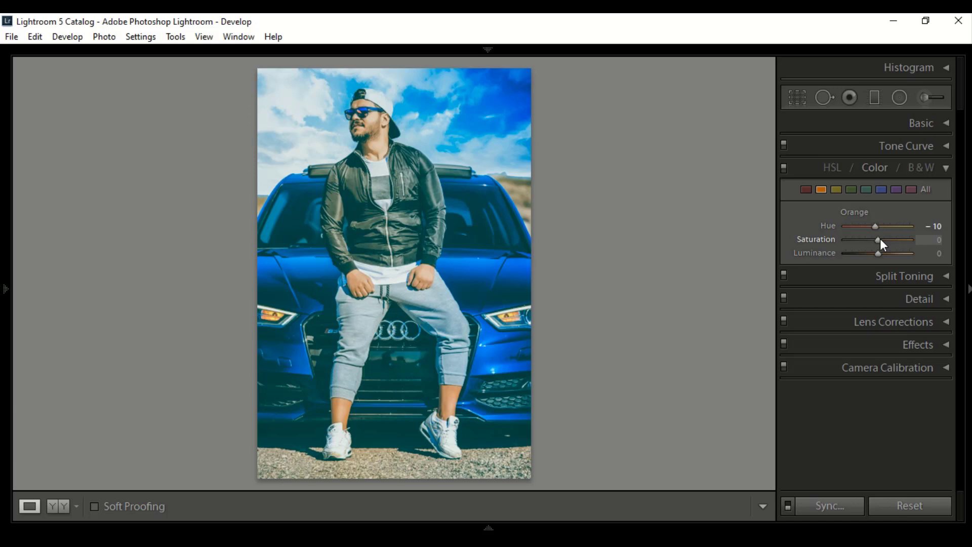
- Lower the orange range's Saturation to −23
left_click_drag(878, 239, 875, 239)
left_click(937, 240)
type("23")
key("Return")
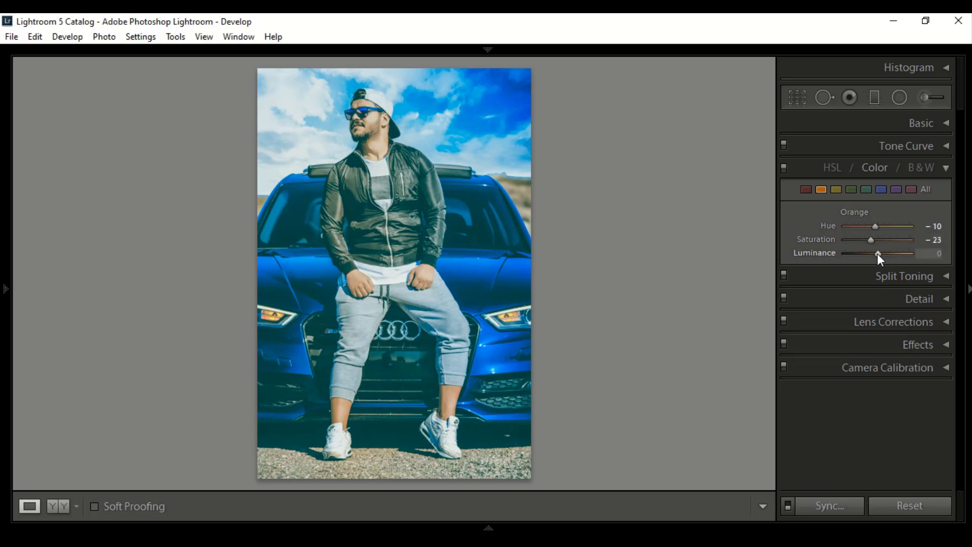
- Raise the orange range's Luminance to +26
left_click_drag(879, 254, 886, 253)
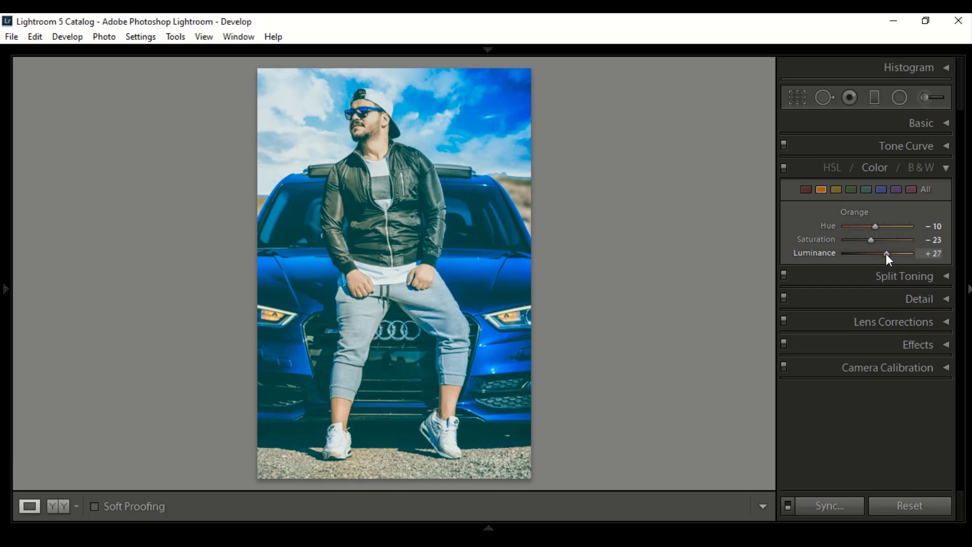
left_click(938, 254)
type("26")
key("Return")
- For the yellow range, set the Hue to −100 and the Saturation to −30
left_click(836, 190)
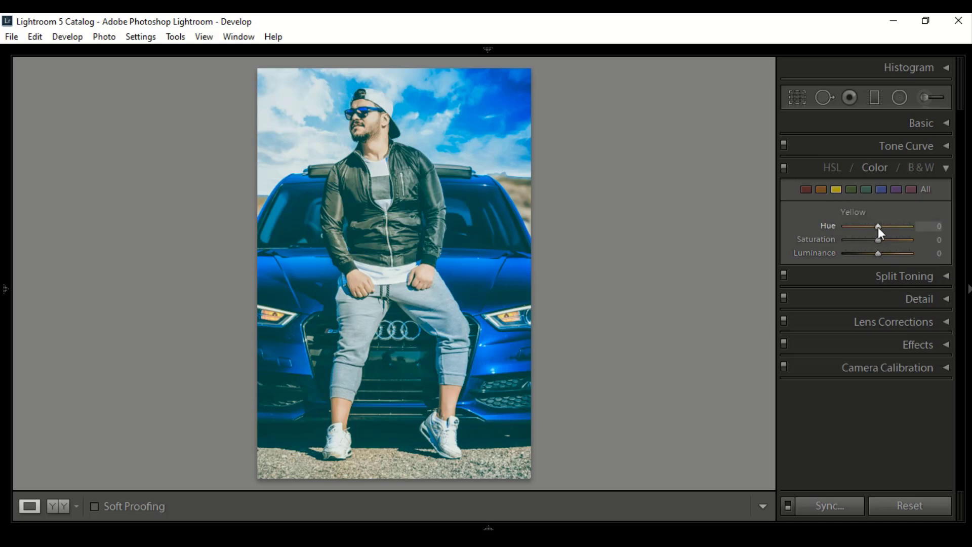
left_click_drag(878, 227, 832, 225)
left_click(869, 239)
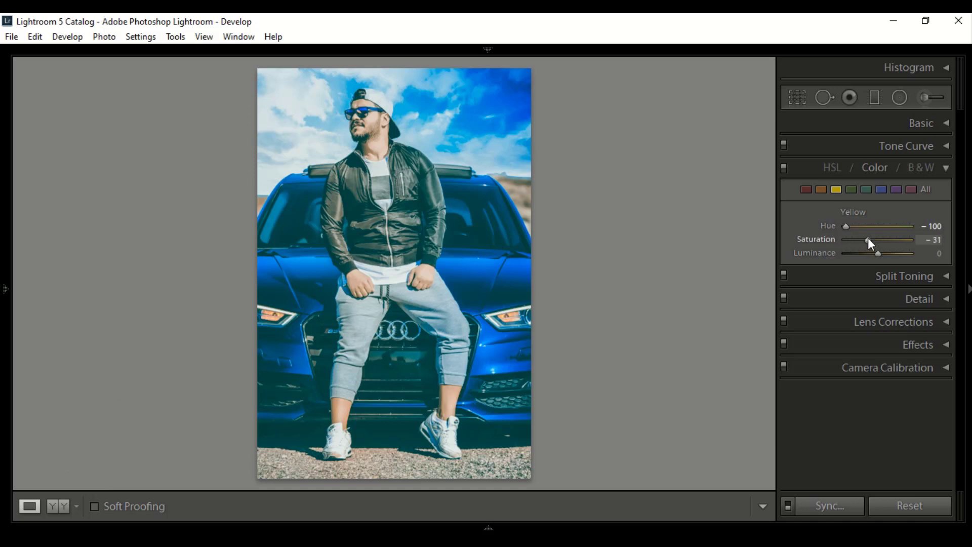
left_click(940, 241)
type("30")
key("Return")
- Raise the yellow range's Luminance to +26
left_click_drag(878, 253, 881, 254)
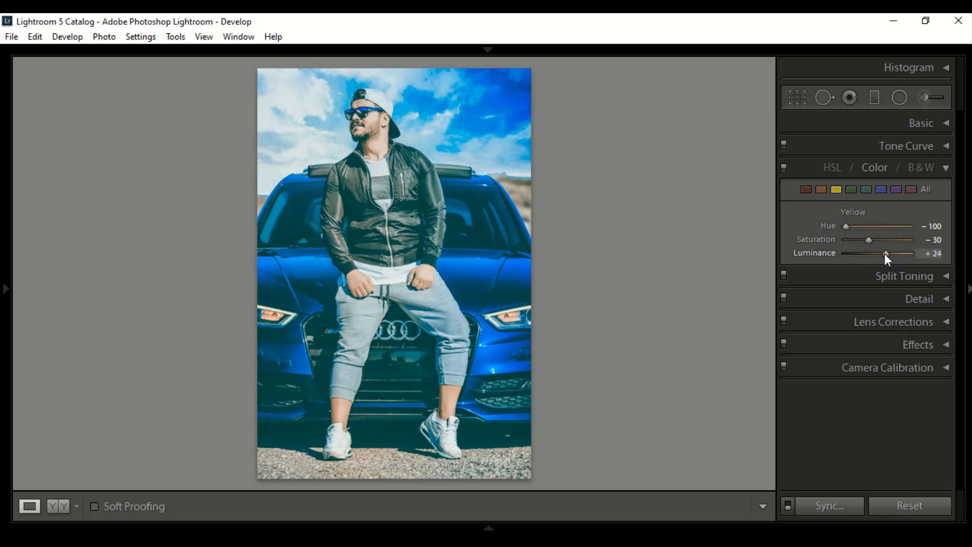
left_click(937, 254)
type("26")
key("Return")
- Fully desaturate the green and aqua ranges by setting the Saturation of each to −100
left_click(853, 188)
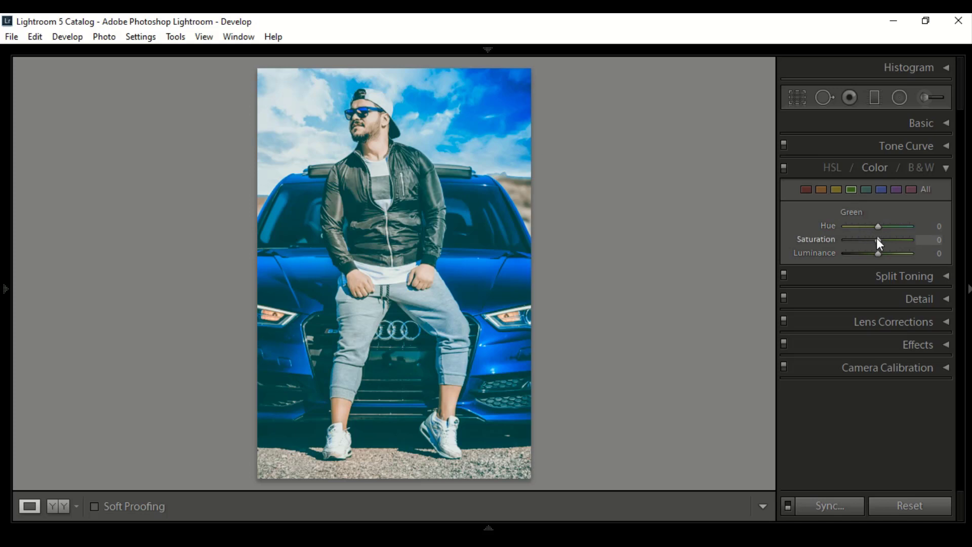
left_click_drag(879, 239, 830, 241)
left_click(868, 190)
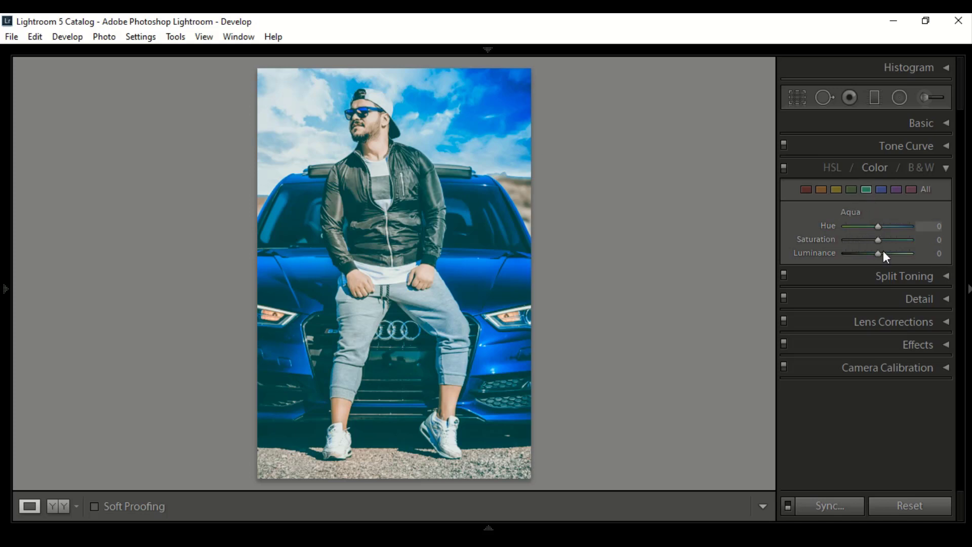
left_click_drag(879, 239, 819, 244)
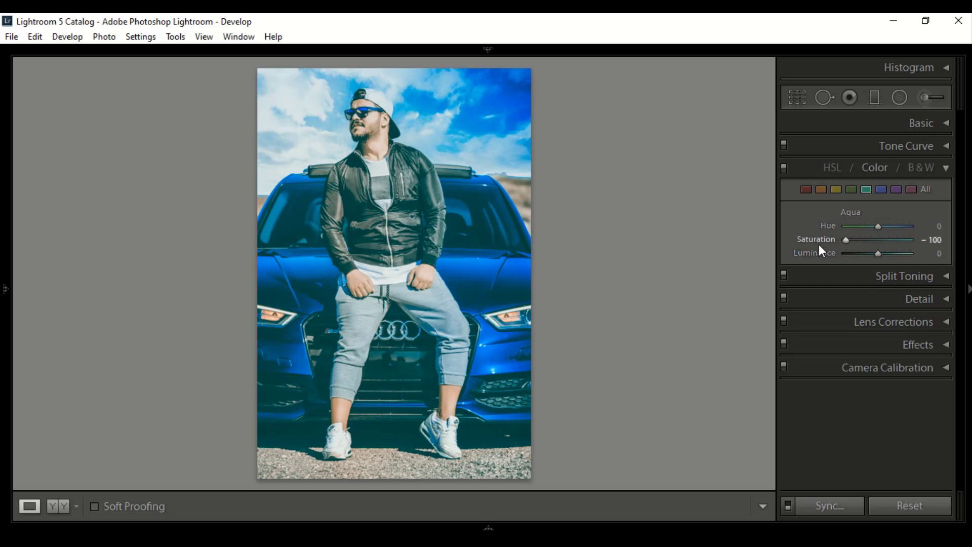
- Set the Saturation of the blue, purple and magenta ranges to −100 and close the per-colour adjustments
left_click(882, 190)
left_click_drag(877, 238, 788, 238)
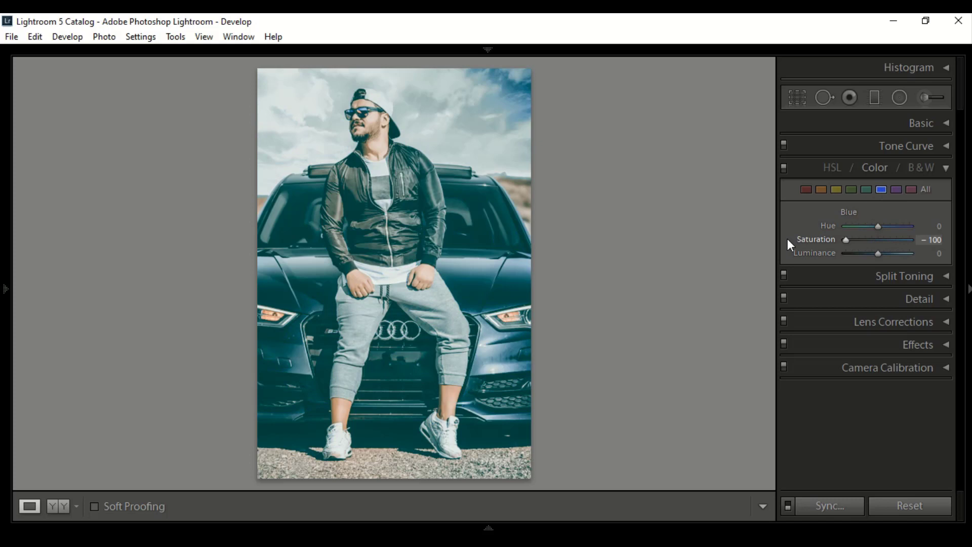
left_click(897, 188)
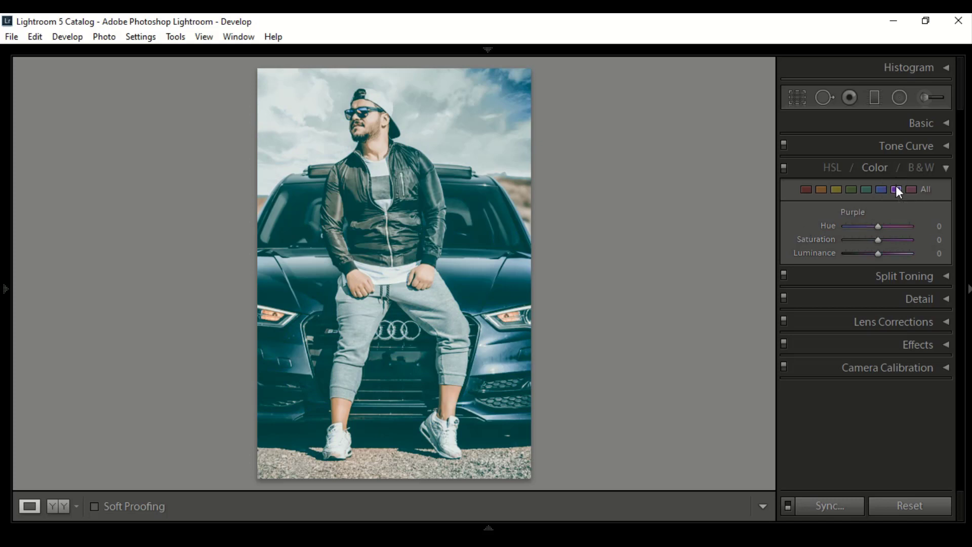
left_click_drag(878, 239, 822, 239)
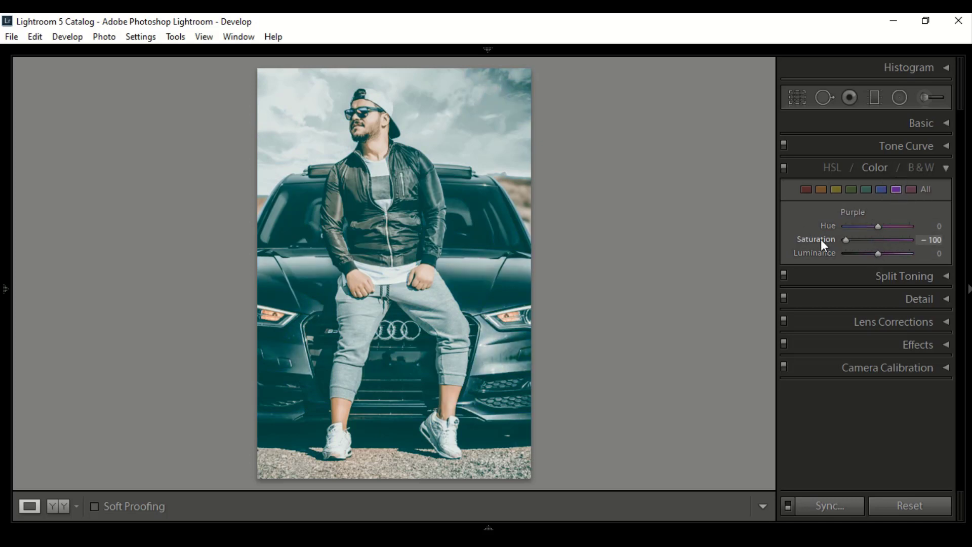
left_click(912, 191)
left_click_drag(879, 240, 809, 250)
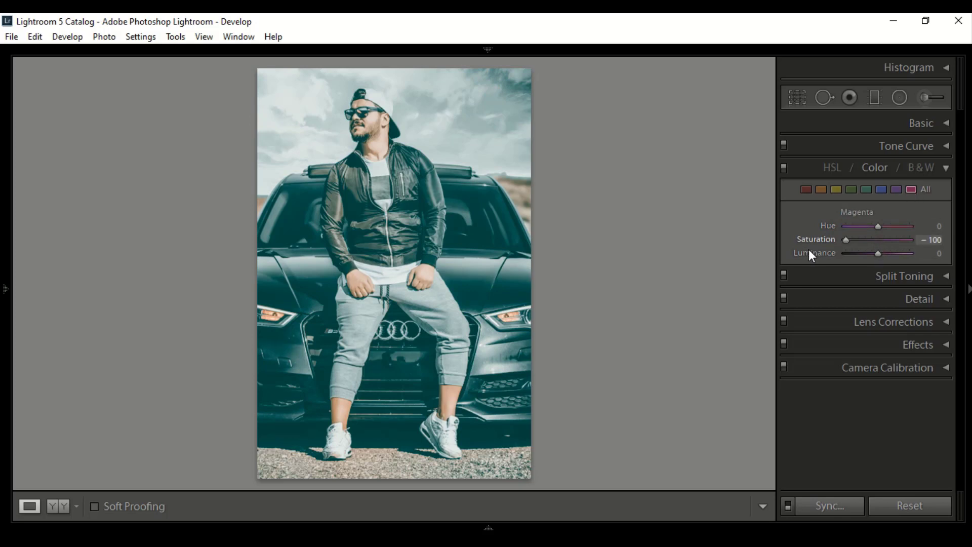
left_click(947, 170)
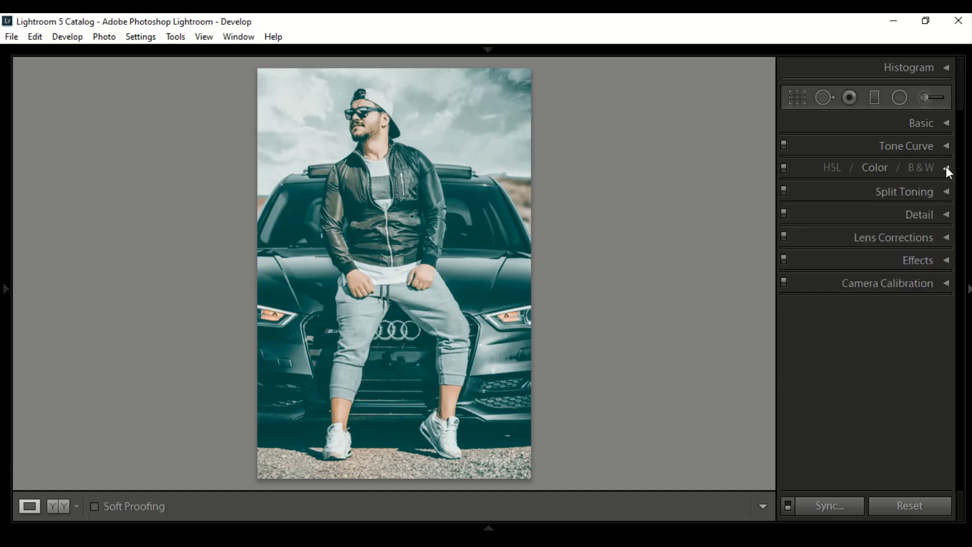
- In Split Toning, tint the highlights blue with Hue 220 and Saturation 10
left_click(947, 193)
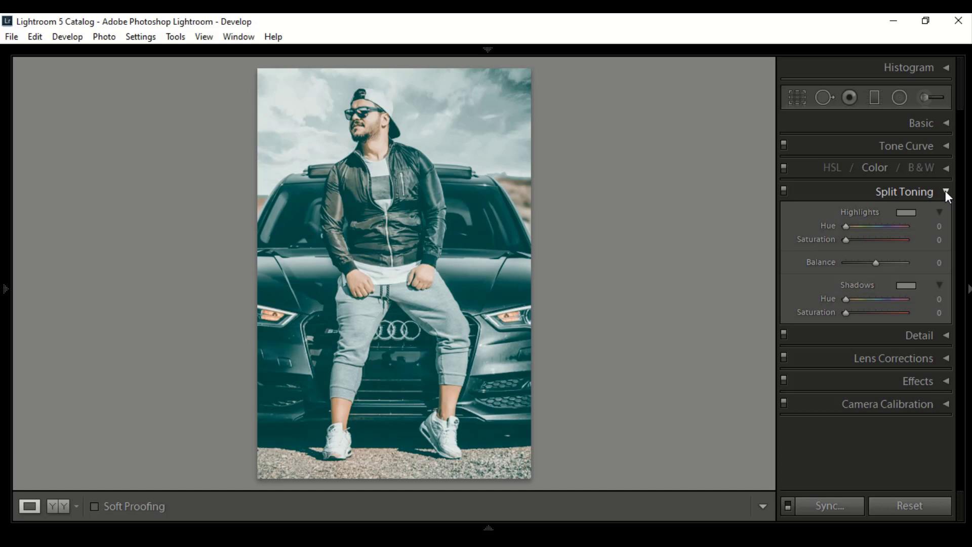
left_click(909, 213)
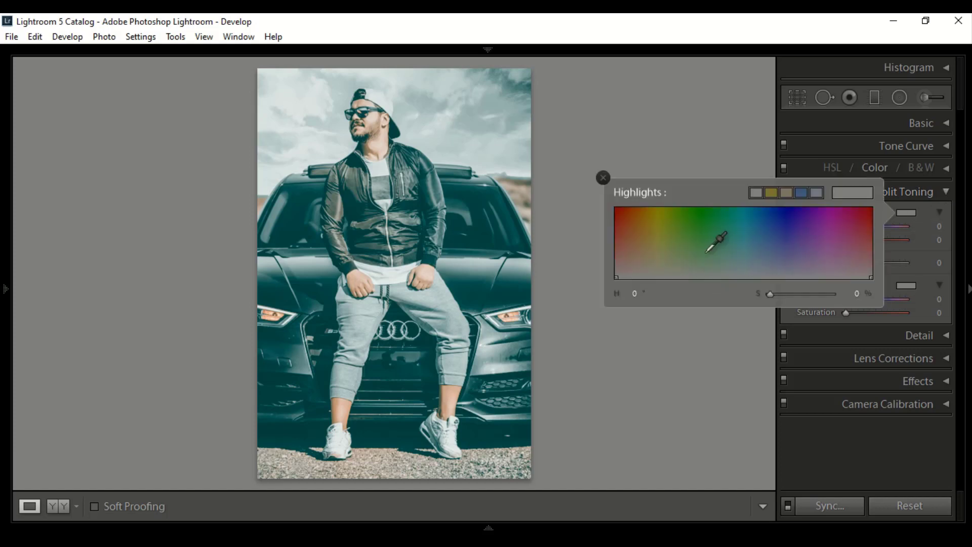
left_click_drag(715, 251, 772, 239)
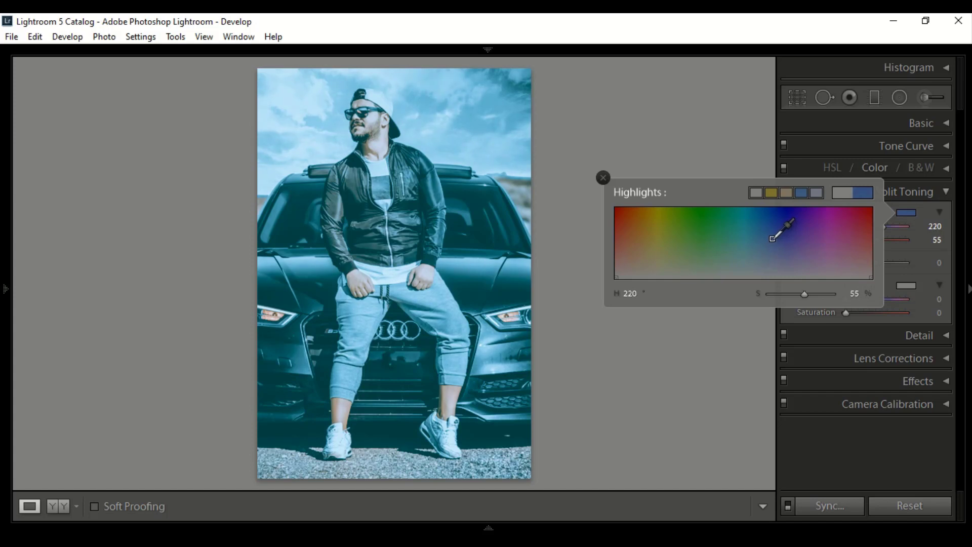
key("shift")
left_click_drag(772, 238, 773, 272)
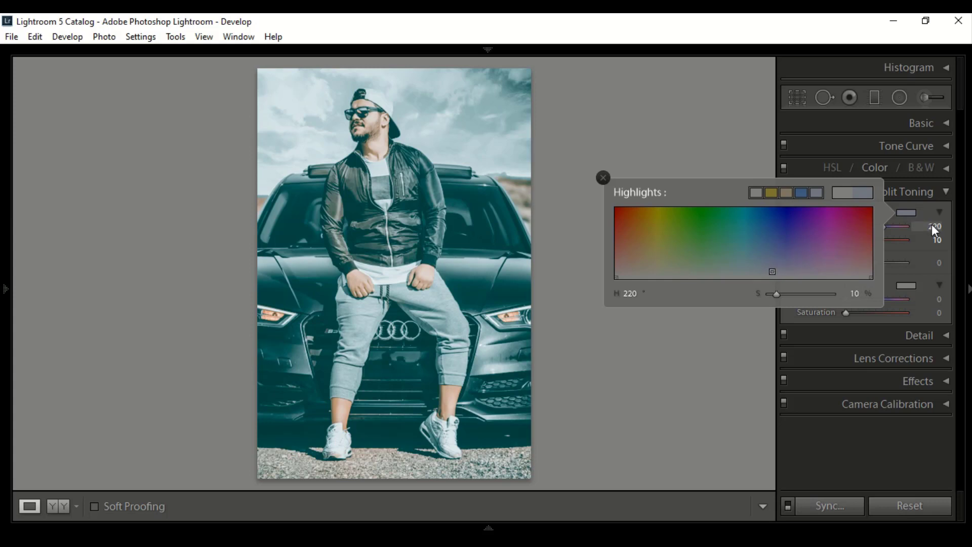
left_click(916, 213)
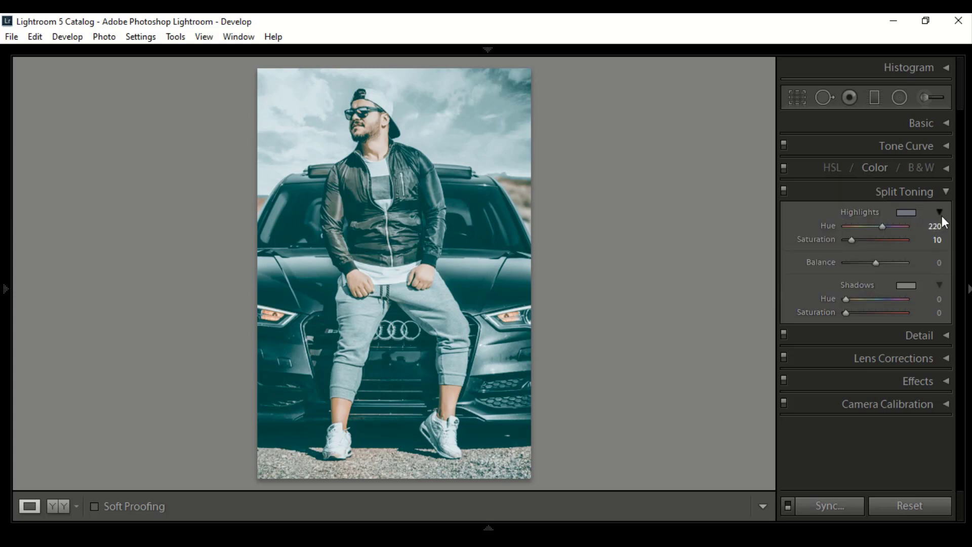
- Tint the Split Toning shadows with Hue 220 and Saturation 5, and close the Split Toning settings
left_click(906, 285)
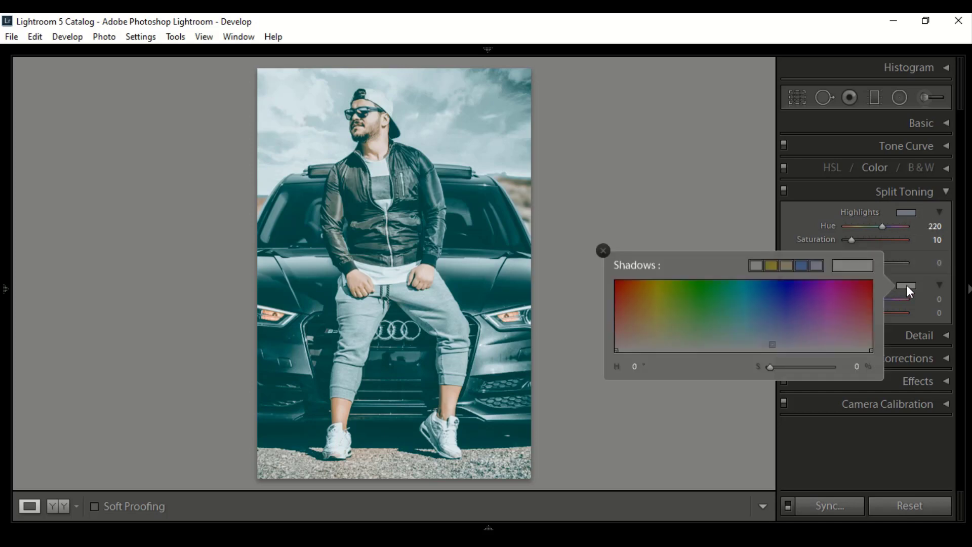
left_click(772, 345)
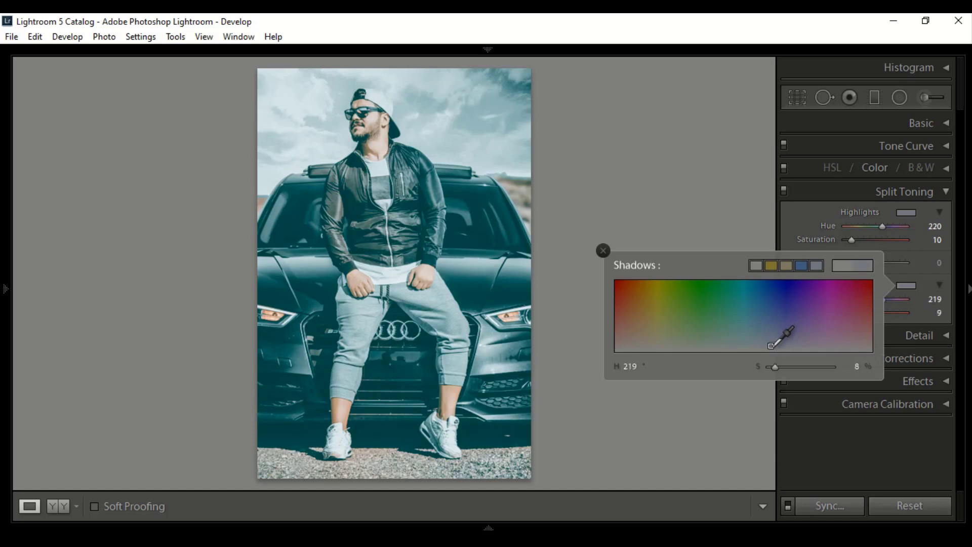
left_click_drag(772, 346, 773, 347)
left_click(905, 270)
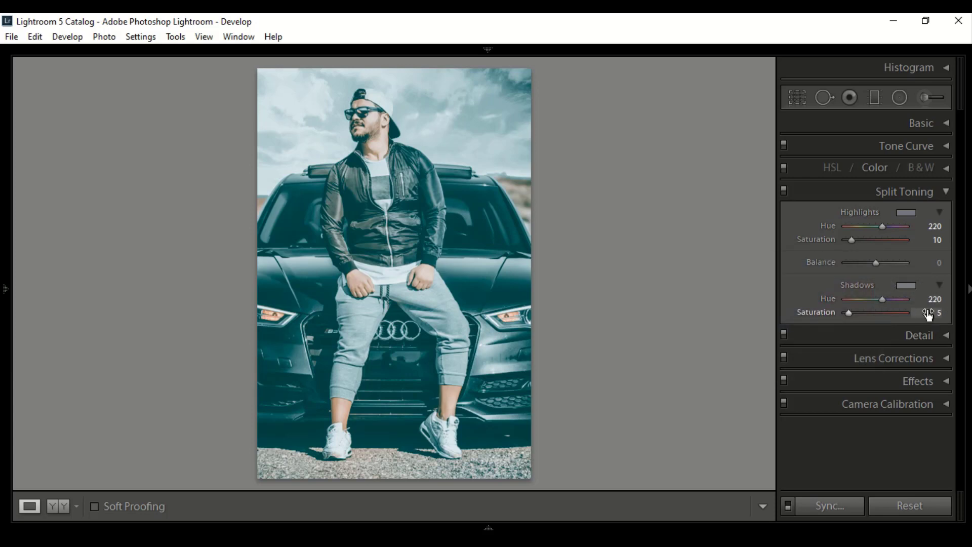
left_click(940, 286)
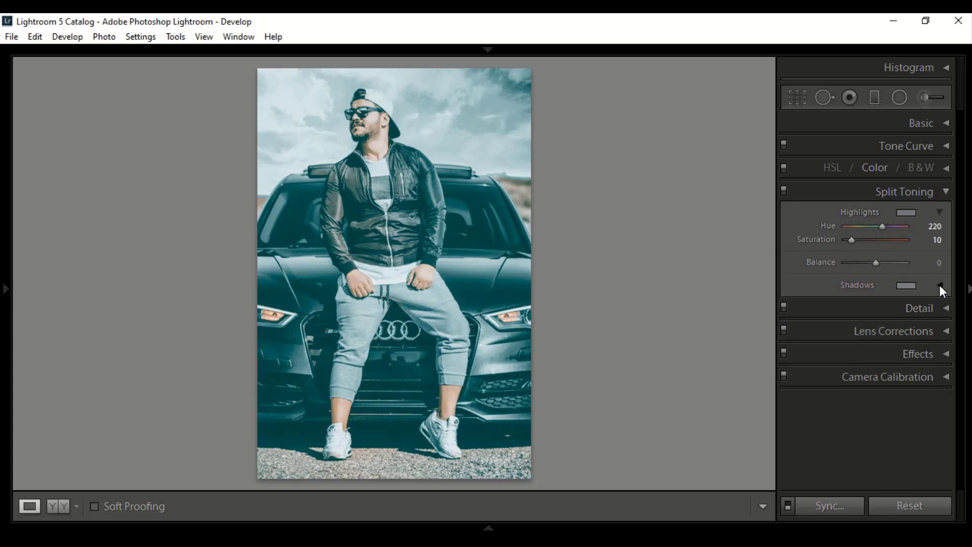
left_click(940, 285)
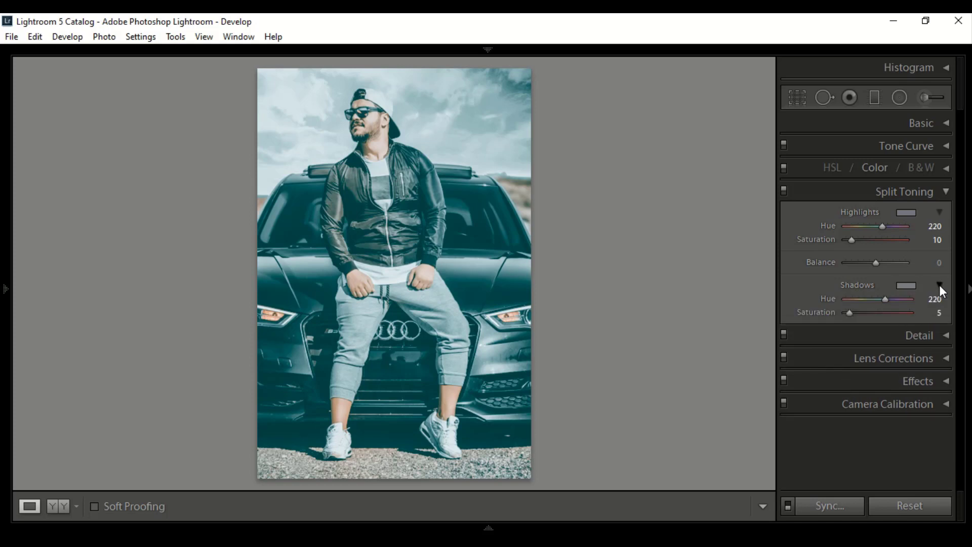
left_click(946, 192)
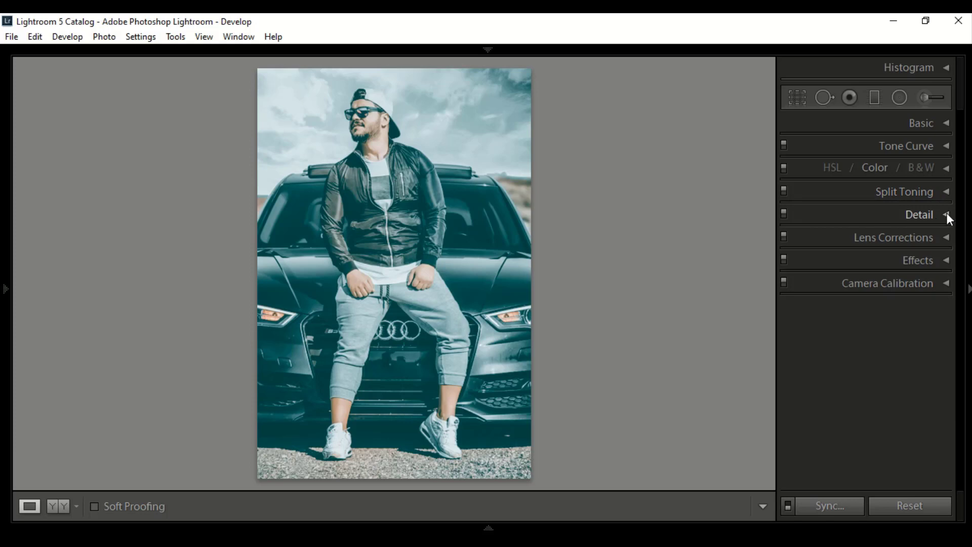
- In the Detail settings, set the Sharpening Amount to 20 and moderately raise the Luminance noise reduction
left_click(947, 215)
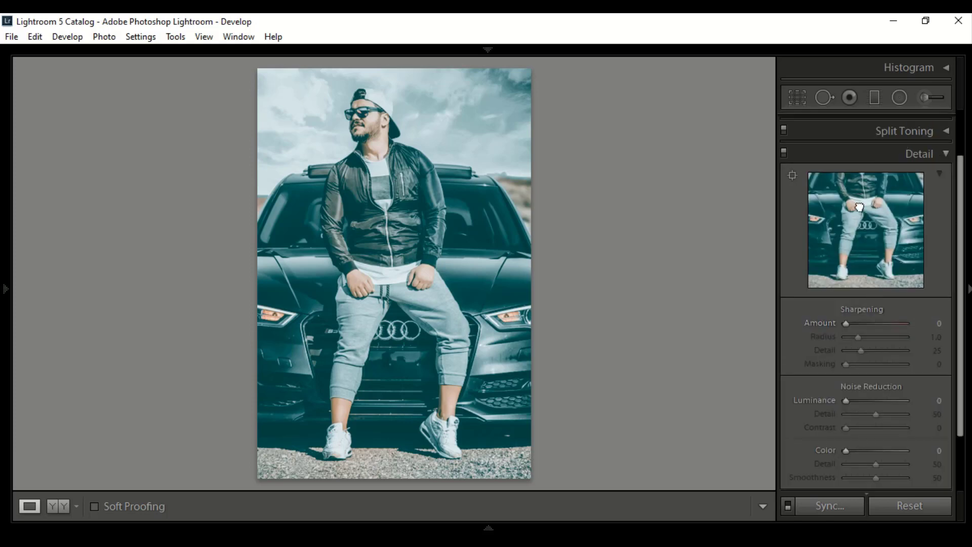
left_click_drag(860, 199, 863, 290)
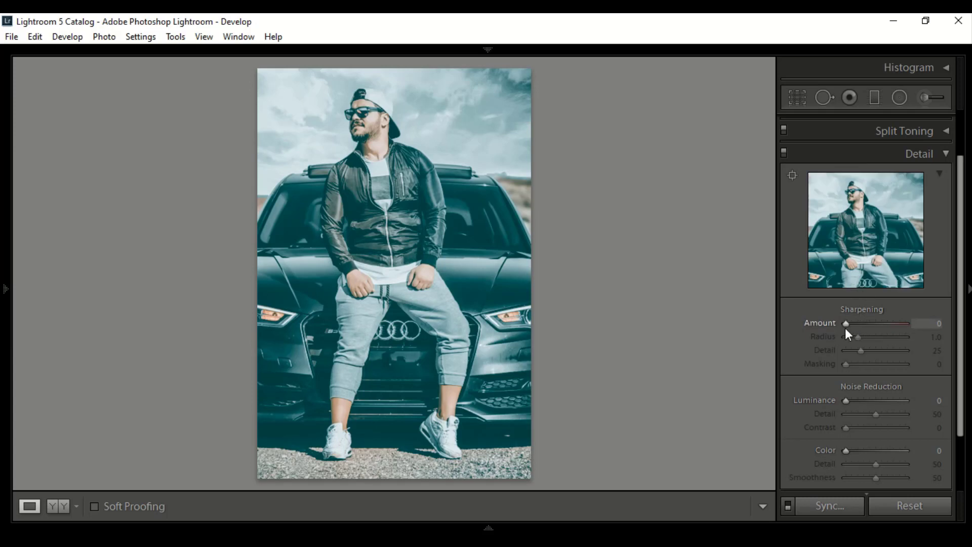
left_click_drag(846, 329, 855, 332)
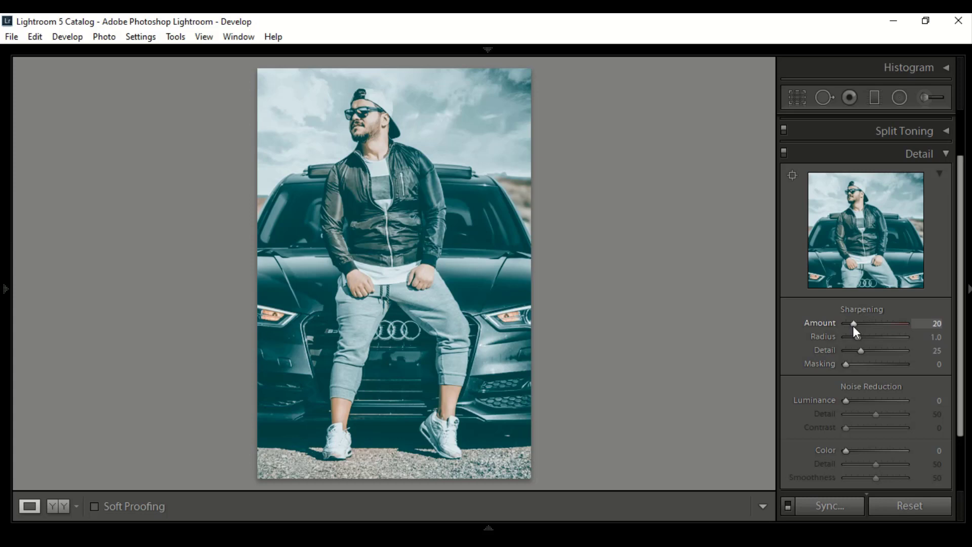
left_click_drag(846, 402, 859, 402)
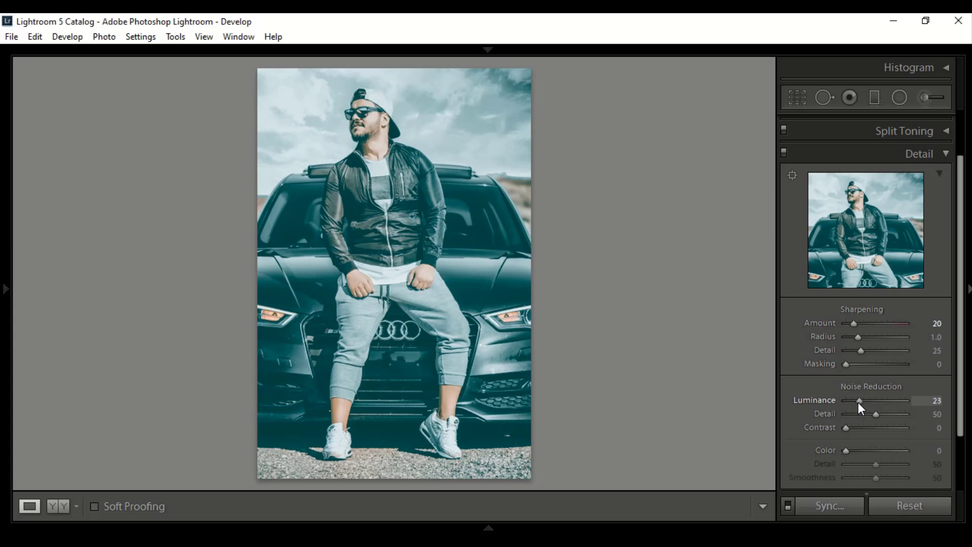
left_click_drag(866, 402, 865, 402)
left_click(947, 154)
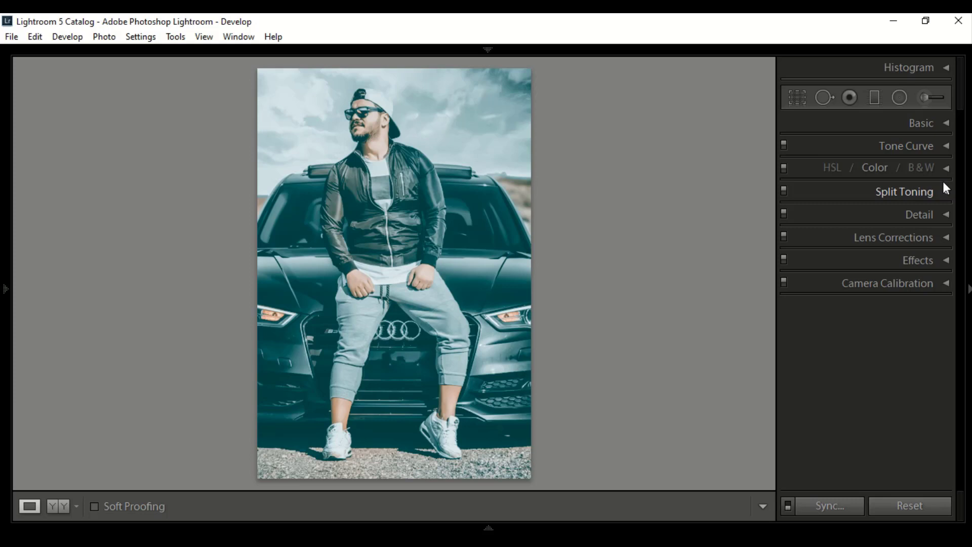
- In Camera Calibration, set the Green Primary Hue to −35
left_click(944, 284)
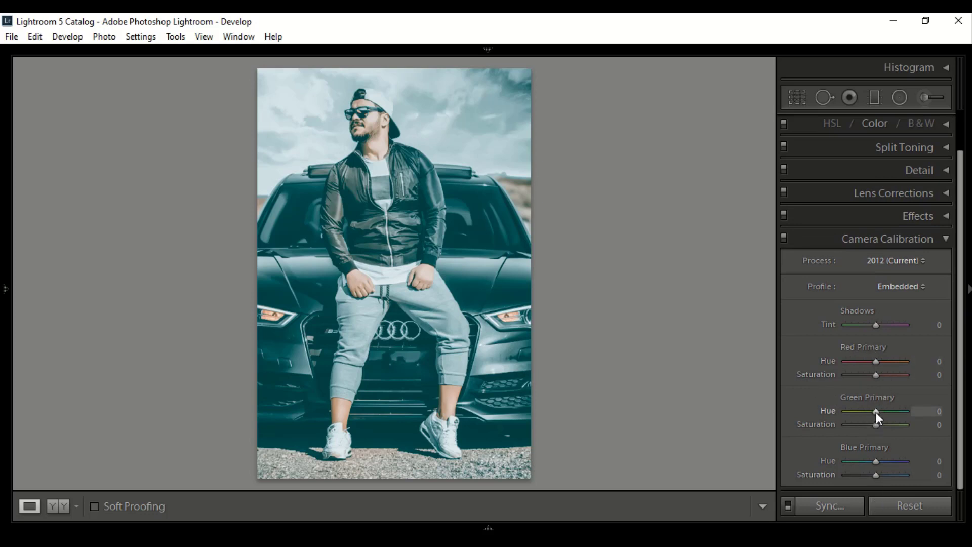
left_click_drag(874, 412, 864, 411)
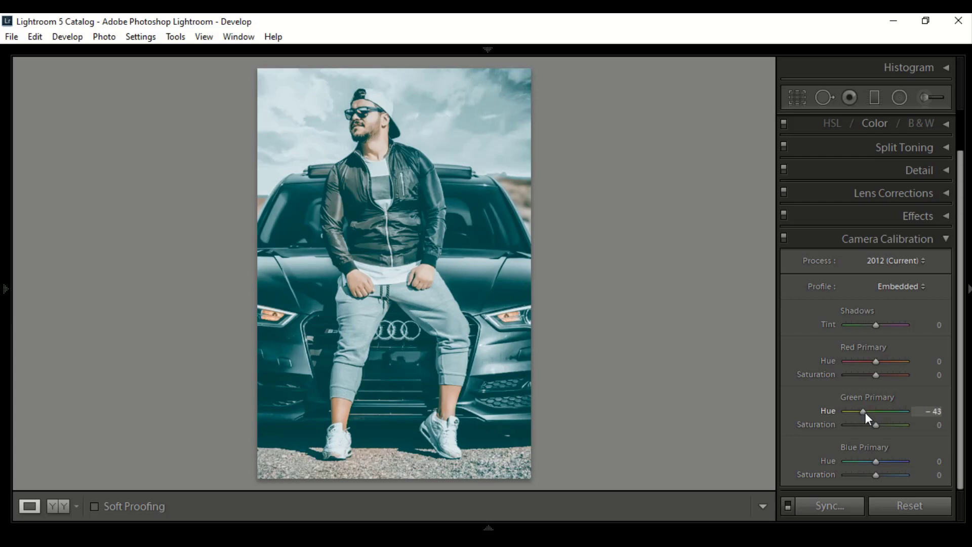
left_click(934, 413)
type("35")
key("Return")
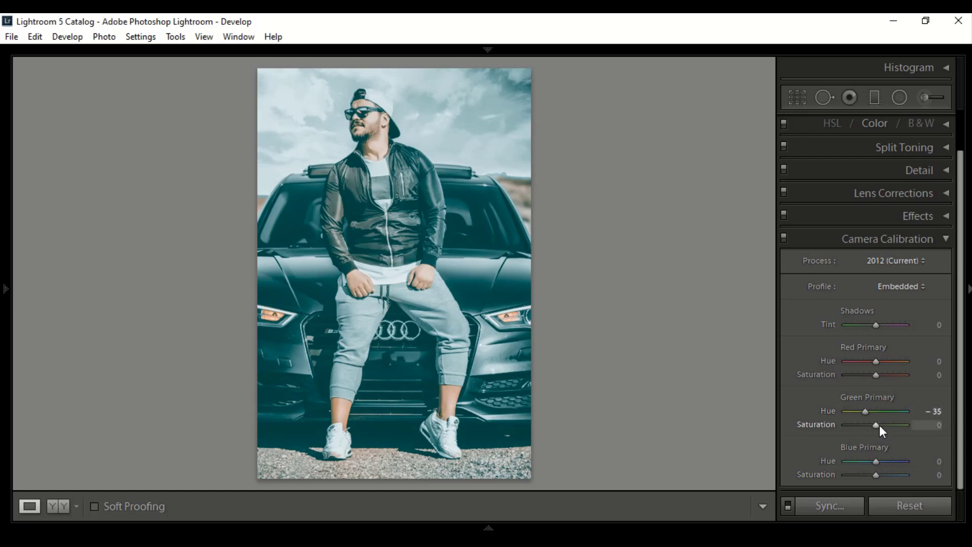
- In Camera Calibration, raise the Green Primary Saturation to its maximum of +100 and close the Camera Calibration settings
left_click_drag(878, 423, 928, 421)
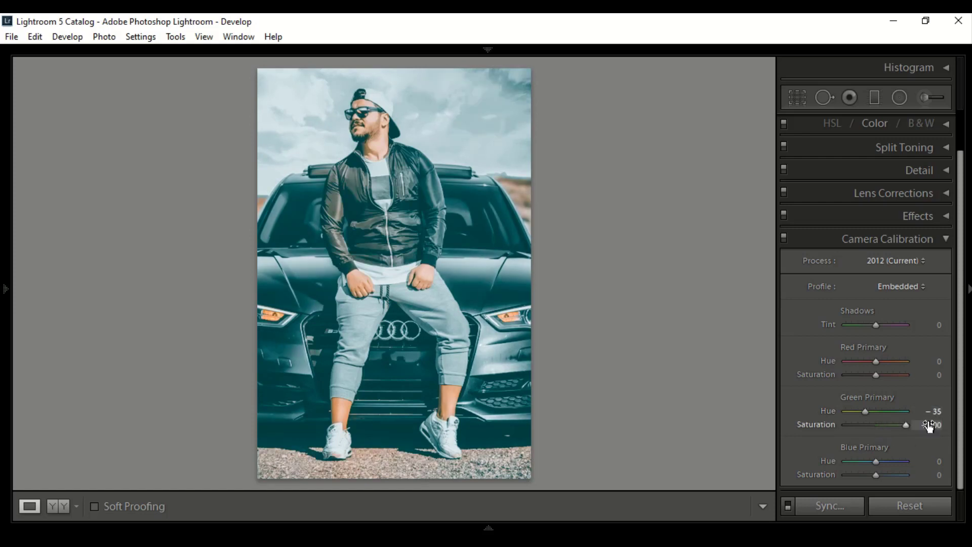
left_click(946, 241)
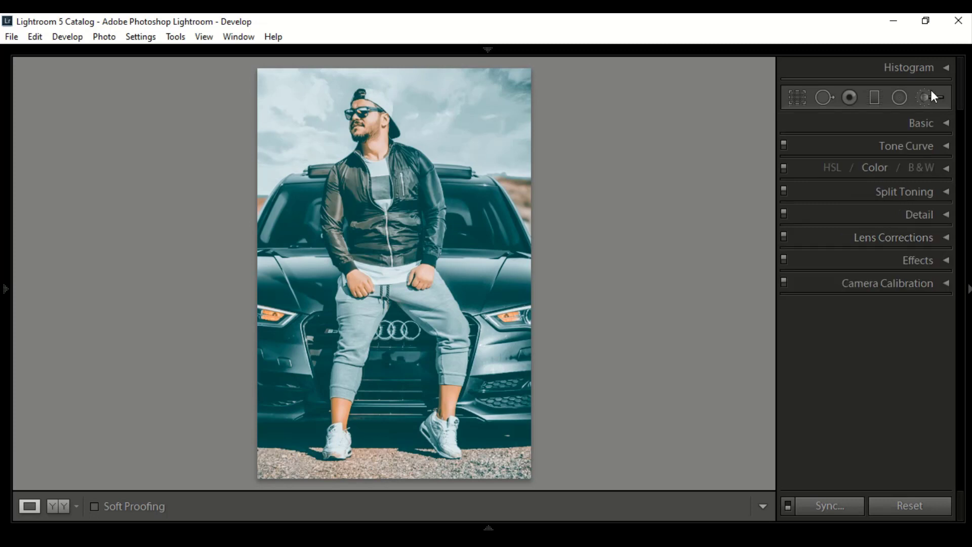
- Compare the original and edited portrait in the side-by-side and split before/after views, and return to the single-photo view
left_click(59, 506)
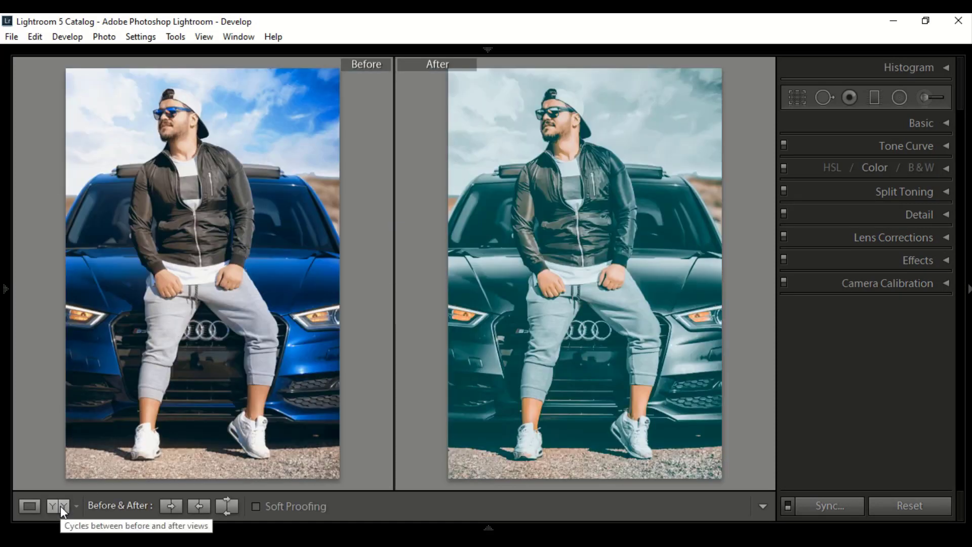
left_click(60, 506)
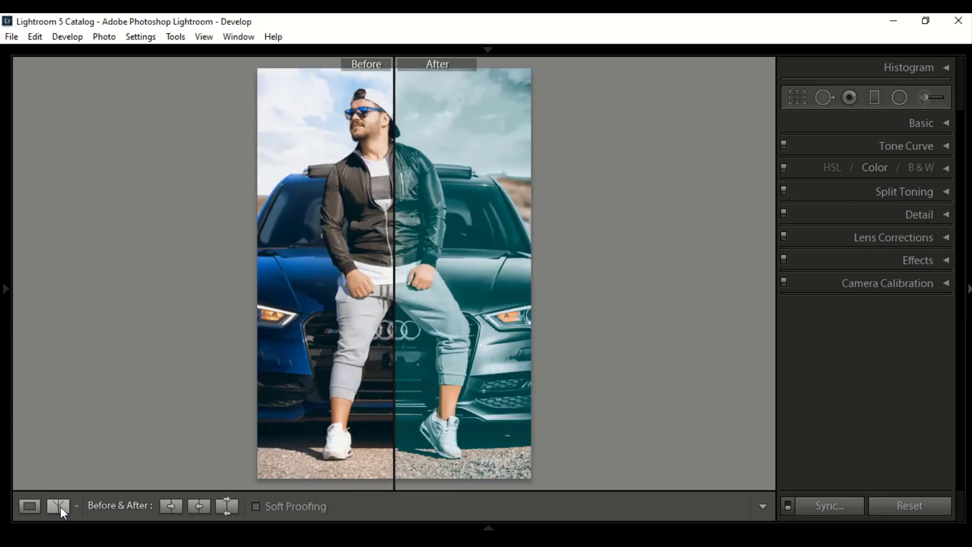
left_click(60, 506)
left_click(59, 506)
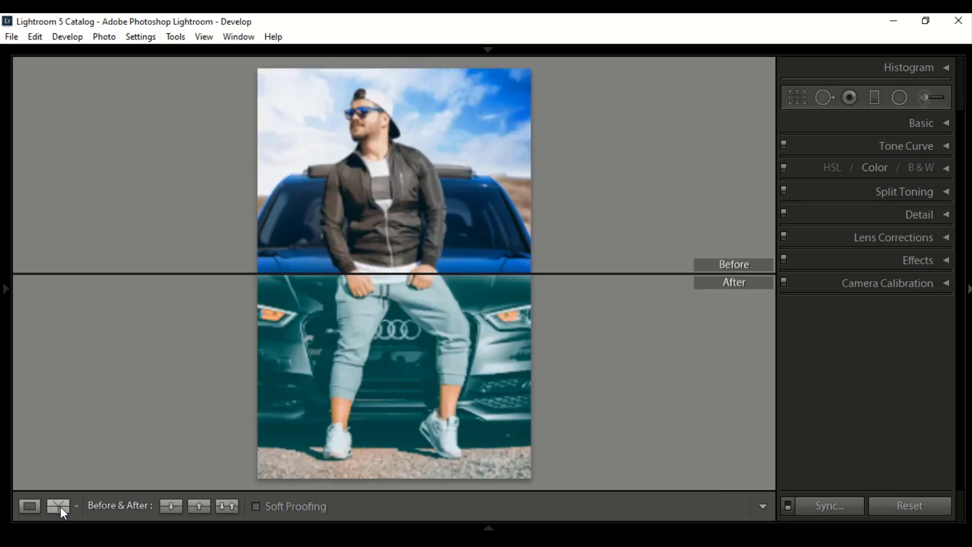
left_click(60, 506)
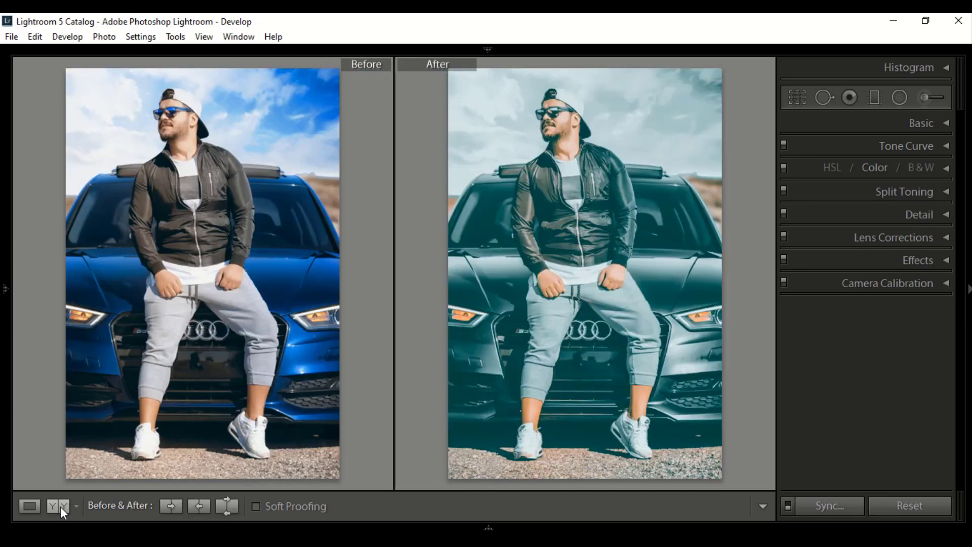
left_click(25, 508)
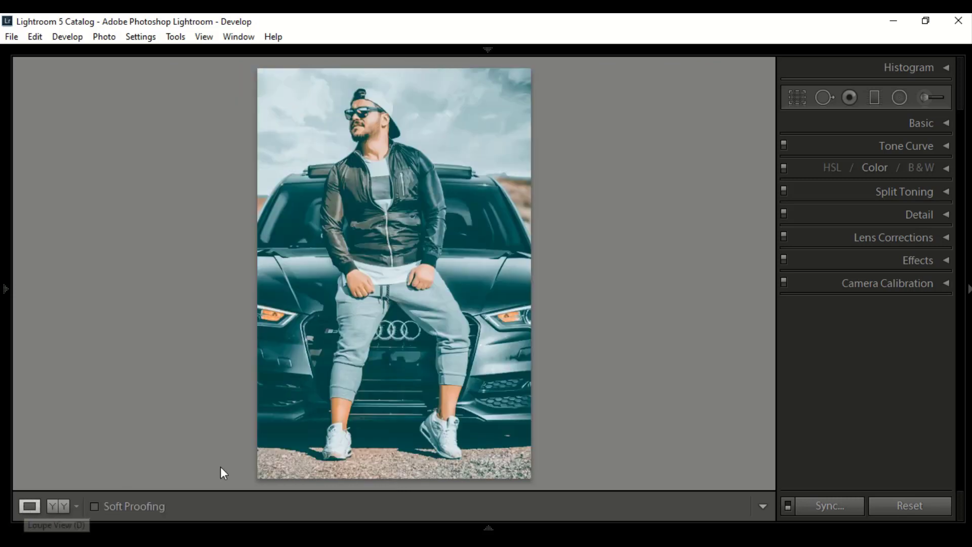
- Copy the portrait's develop settings with the default selection of adjustments
left_click(140, 37)
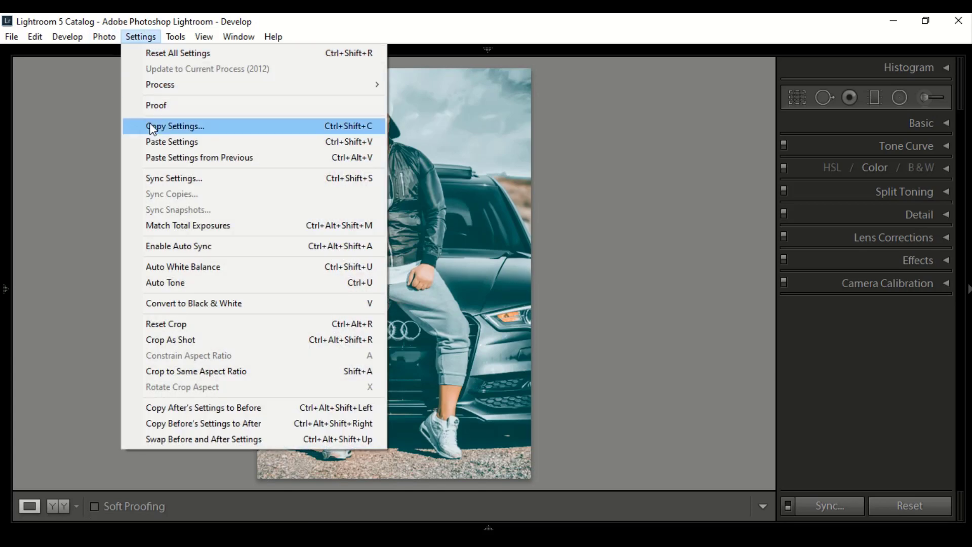
left_click(162, 126)
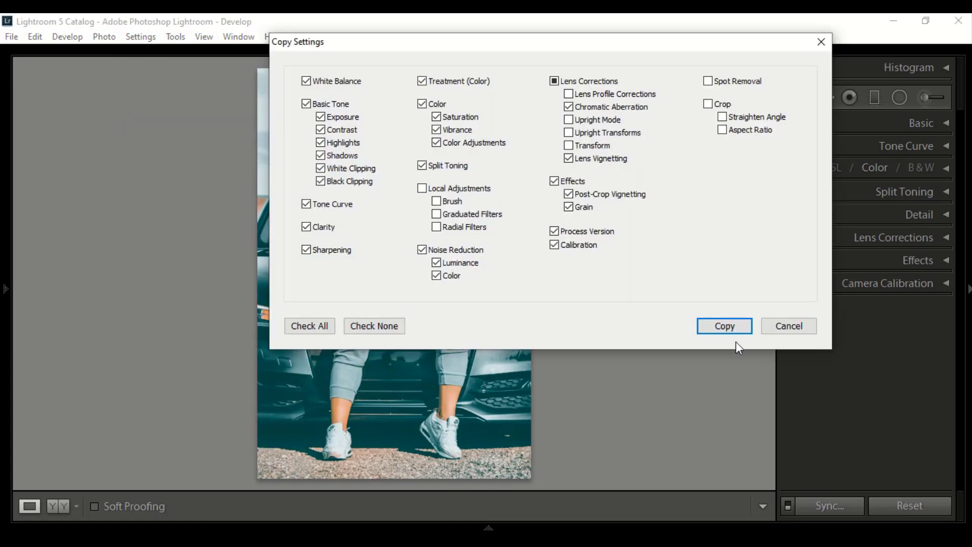
left_click(725, 327)
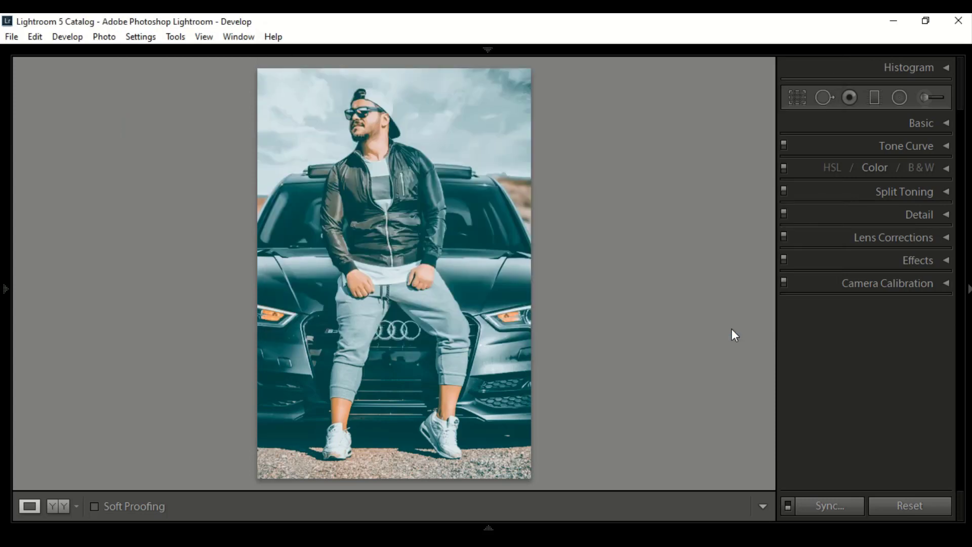
- Reveal the filmstrip and paste the copied settings onto the photo of the man standing behind the car
left_click(489, 528)
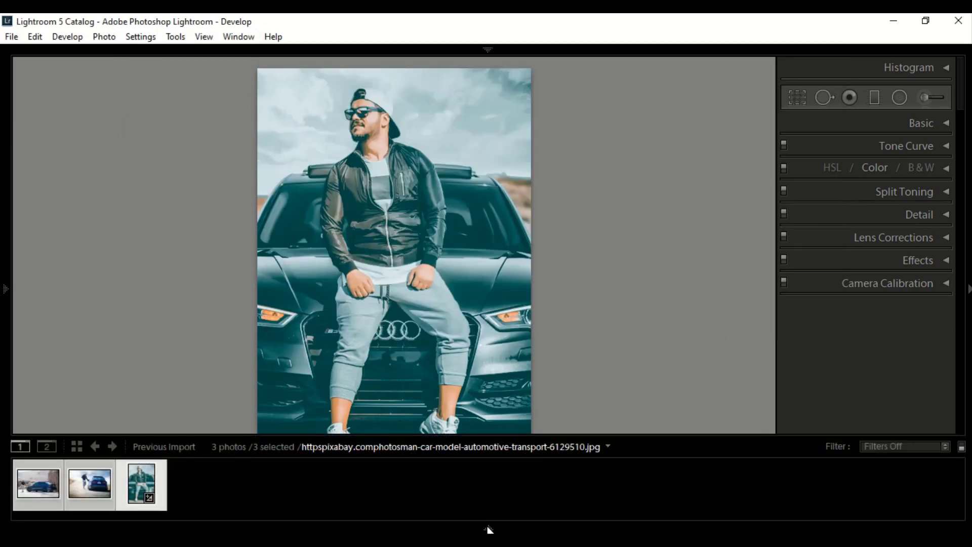
left_click(100, 481)
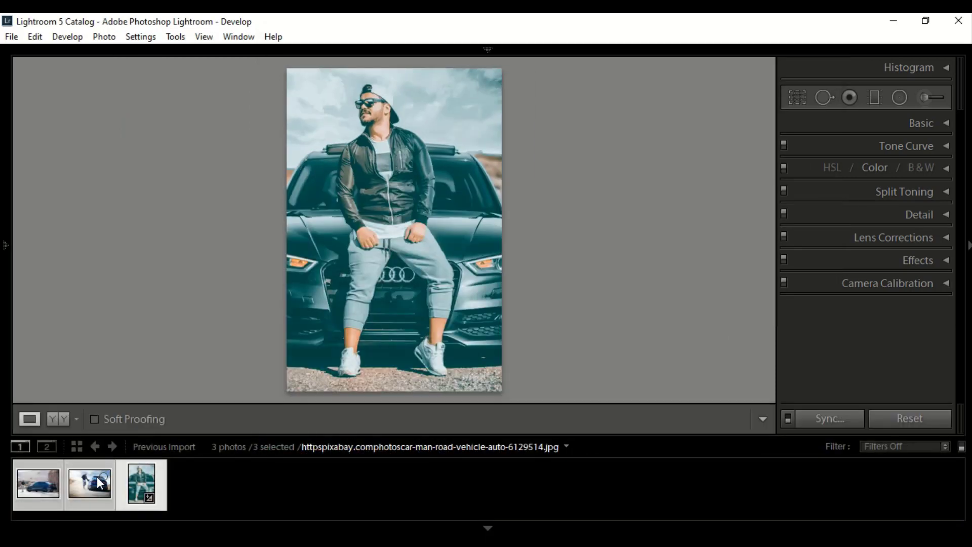
left_click(137, 38)
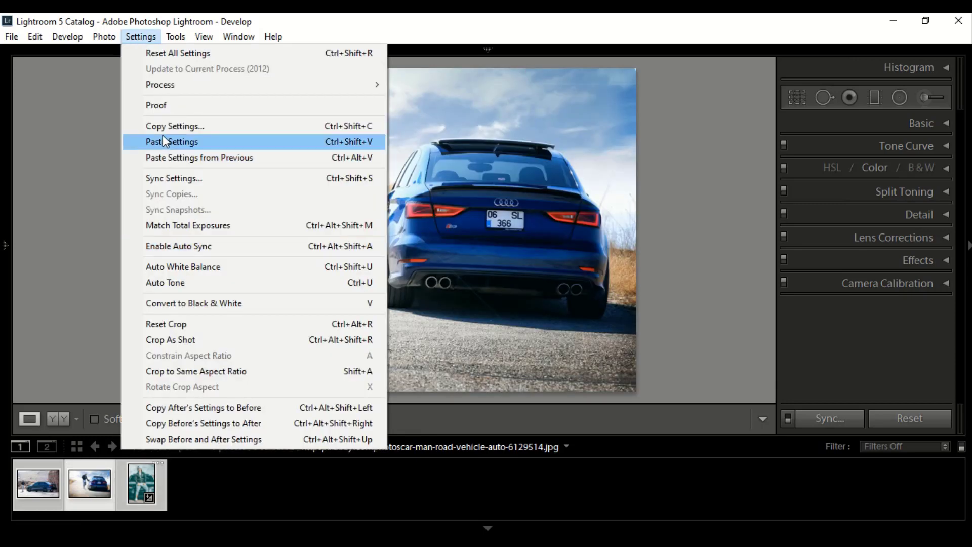
left_click(176, 142)
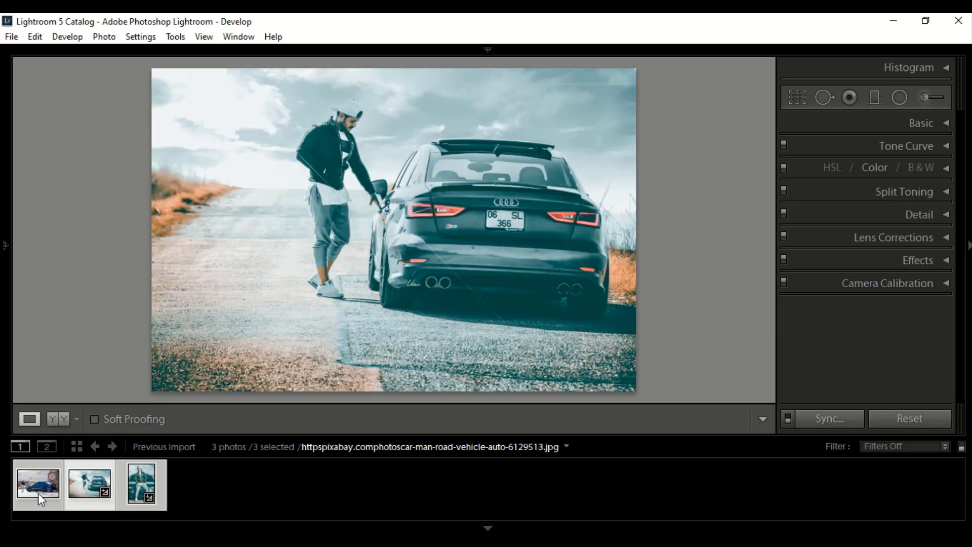
- Paste the copied settings onto the side-view photo of the car beside the hay bales
key("Left")
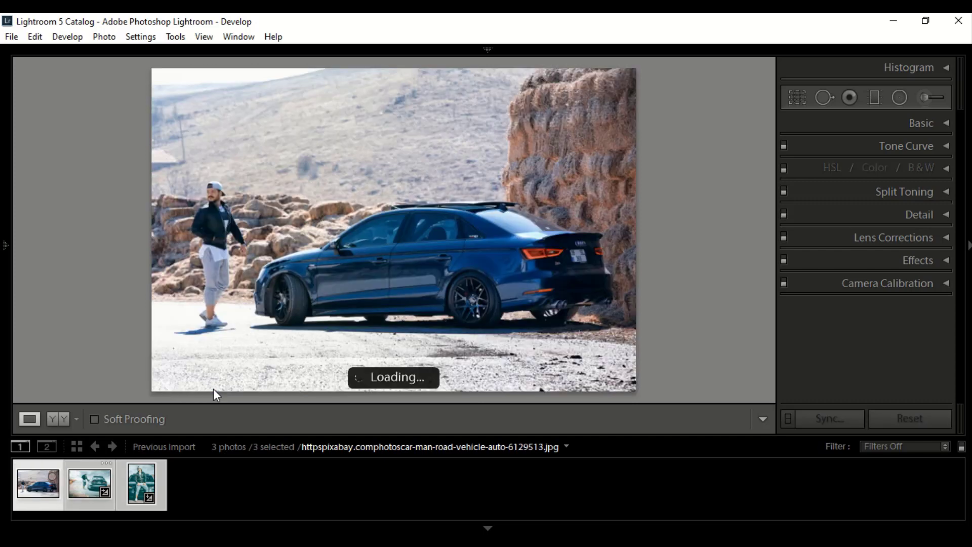
left_click(145, 38)
left_click(182, 141)
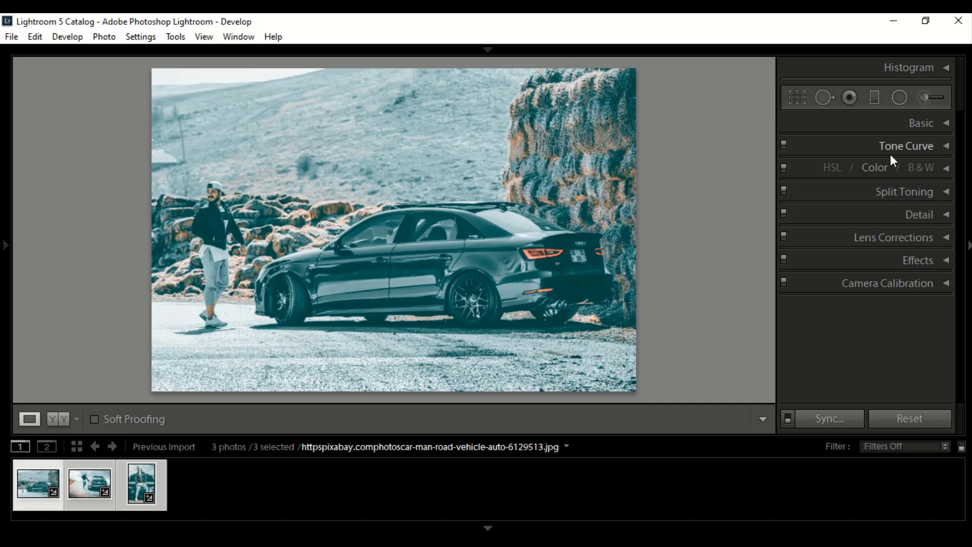
- Brighten and warm the man's face in the side-view photo using the Adjustment Brush with its current settings
left_click(924, 95)
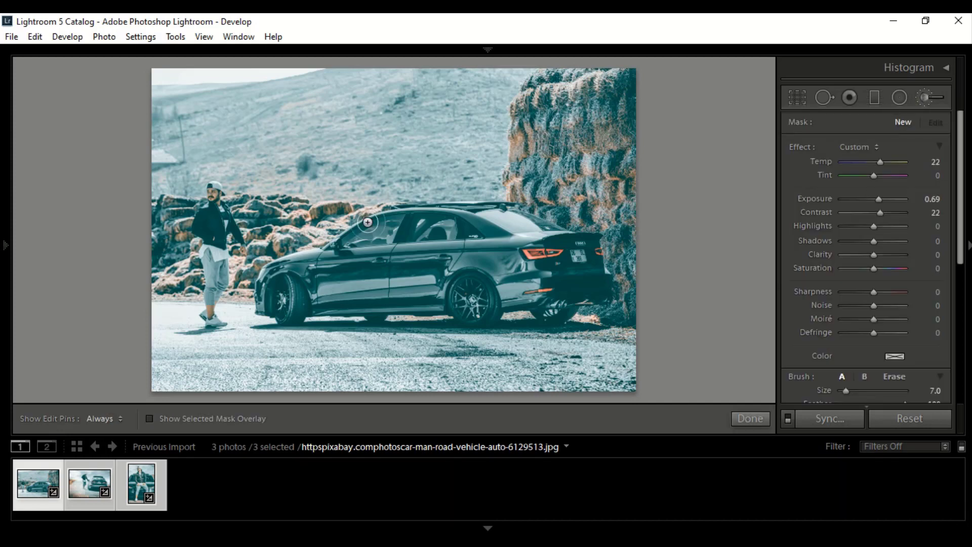
left_click(210, 193)
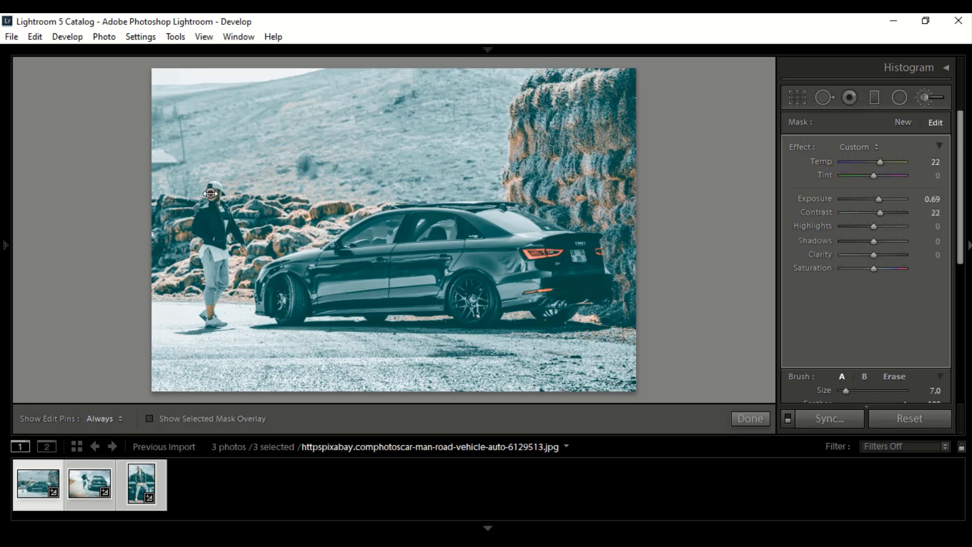
key("h")
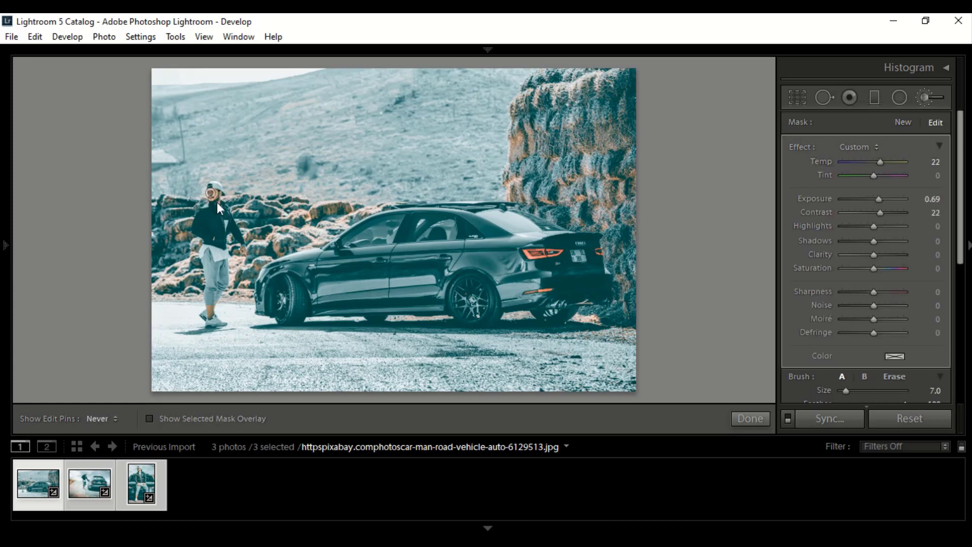
key("h")
left_click(751, 420)
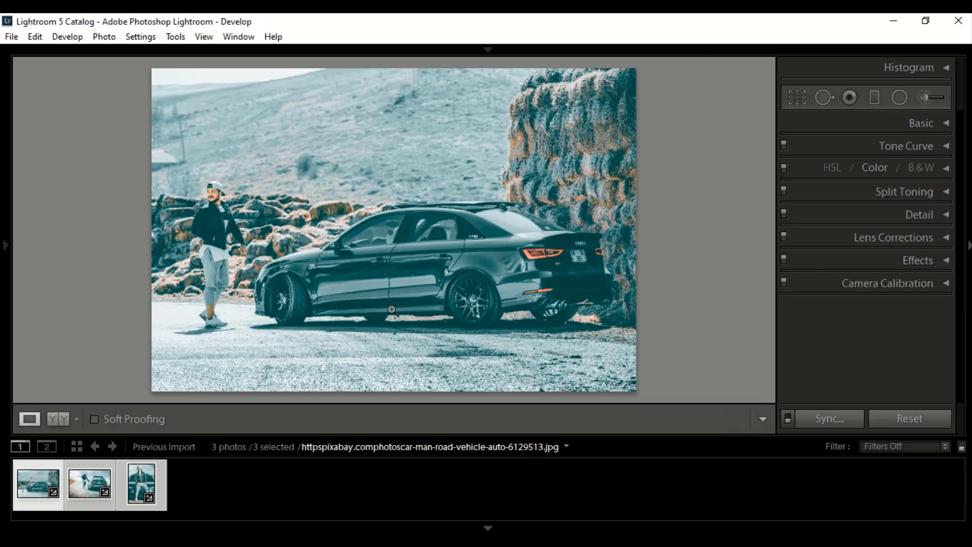
- Open the rear-view car photo and paint over the man's face with the same warm, brighter Adjustment Brush settings
left_click(84, 481)
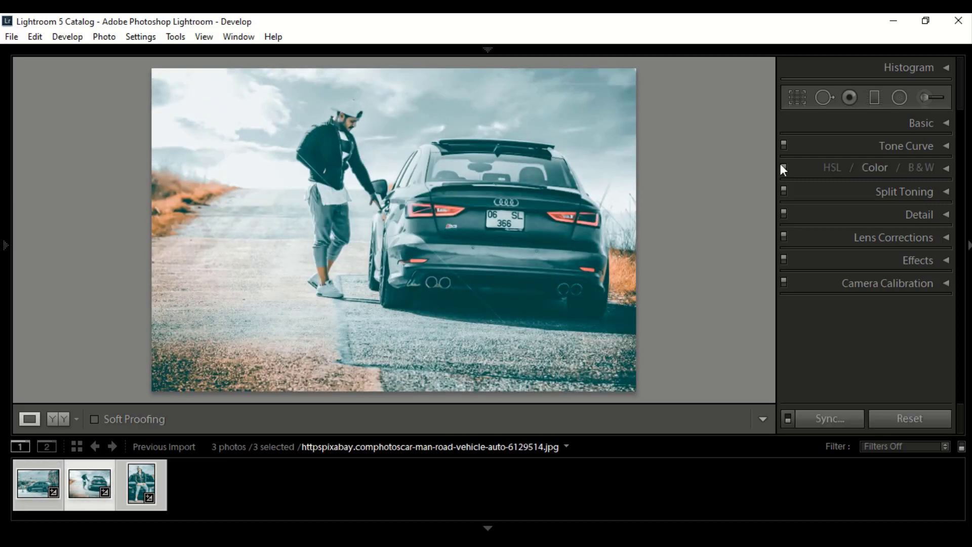
left_click(930, 95)
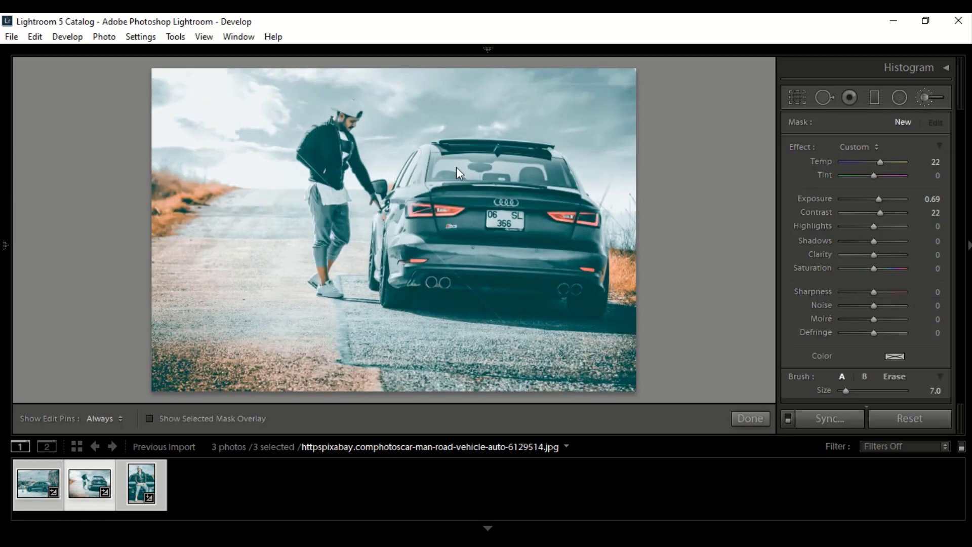
left_click_drag(350, 124, 347, 135)
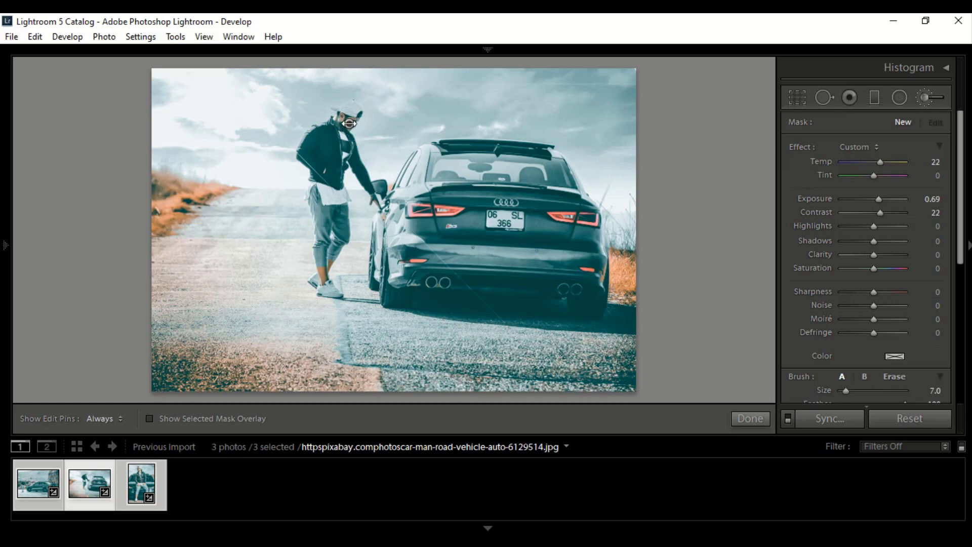
key("h")
key("h")
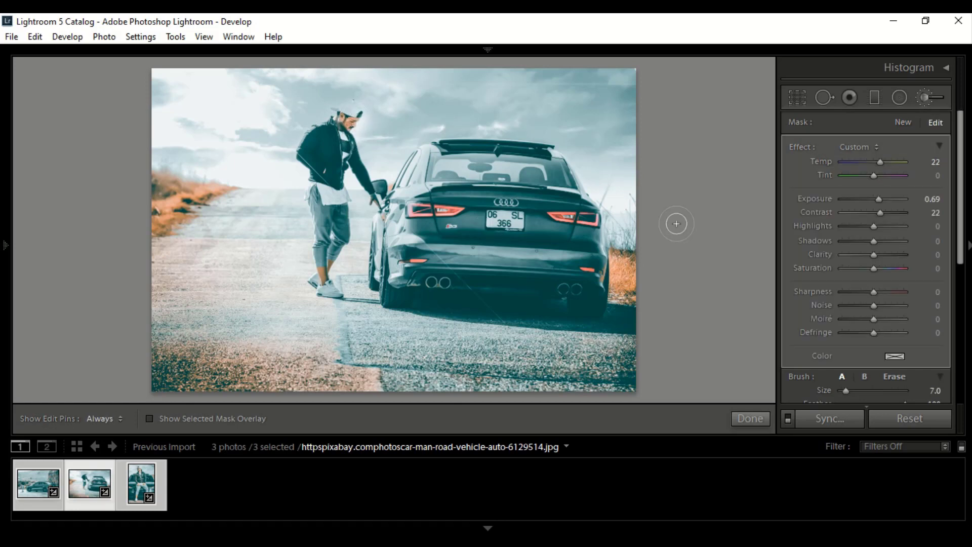
left_click(748, 420)
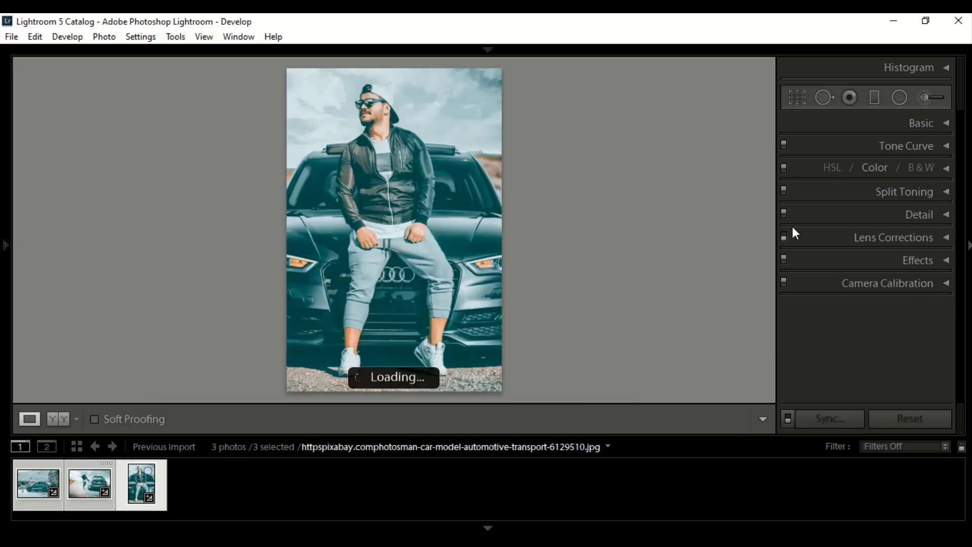
- On the portrait in front of the car, paint both headlights with the Adjustment Brush
left_click(922, 101)
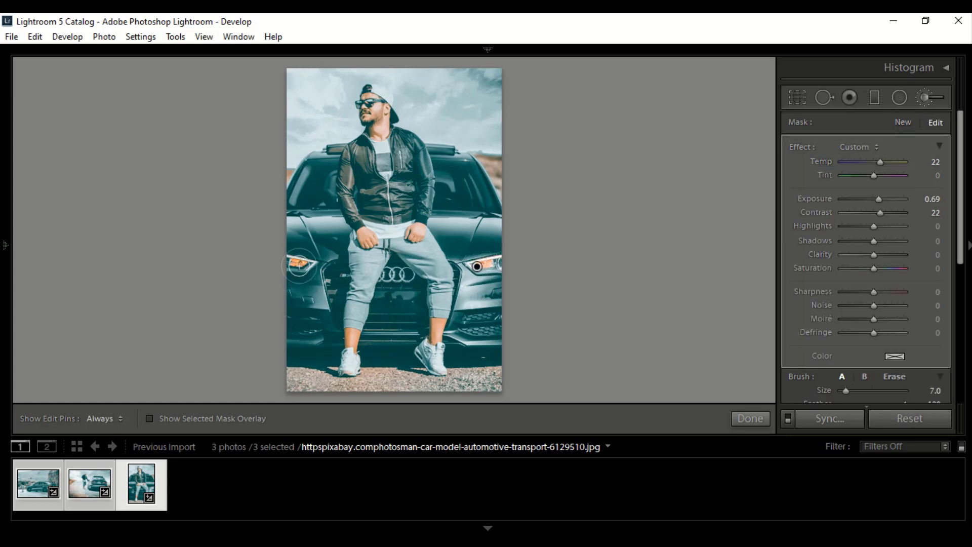
key("h")
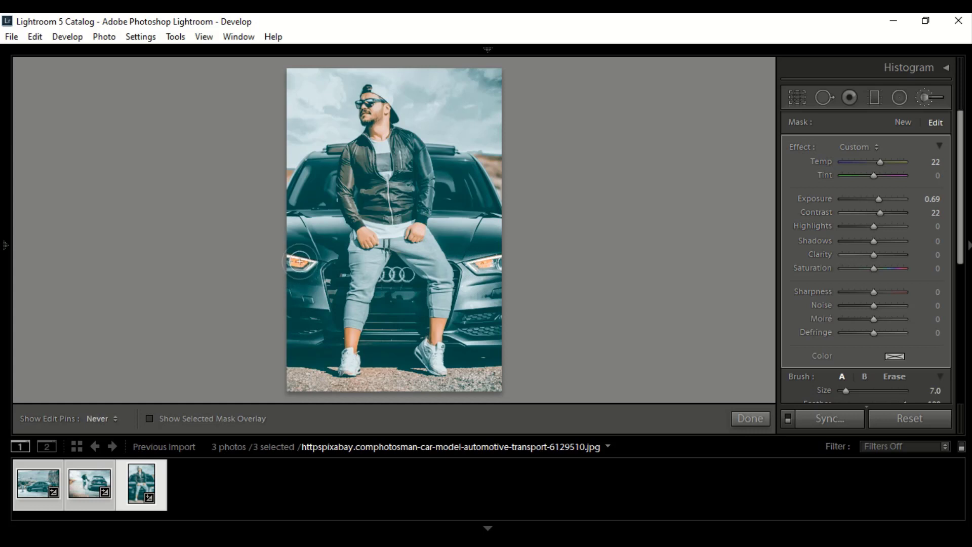
key("h")
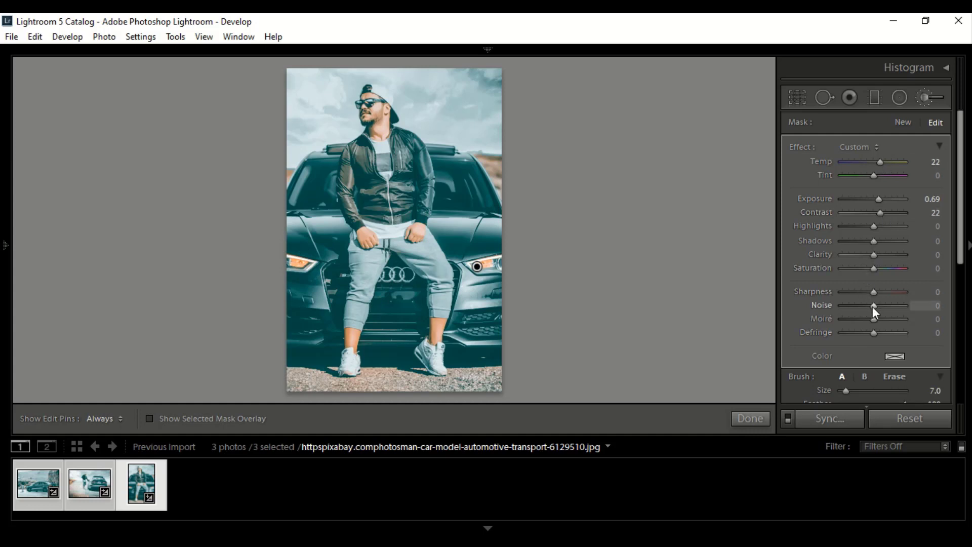
- Set the headlight brush adjustment to Temp 100, Exposure 1.24, Contrast −43, Clarity −59 and Noise −63, and finish it
left_click_drag(873, 306, 855, 306)
left_click_drag(874, 254, 855, 255)
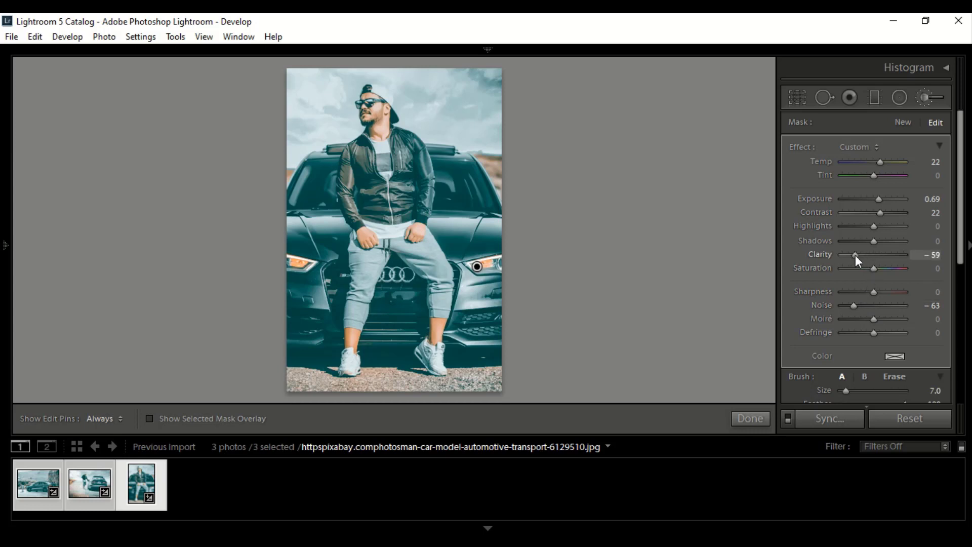
left_click_drag(878, 199, 860, 214)
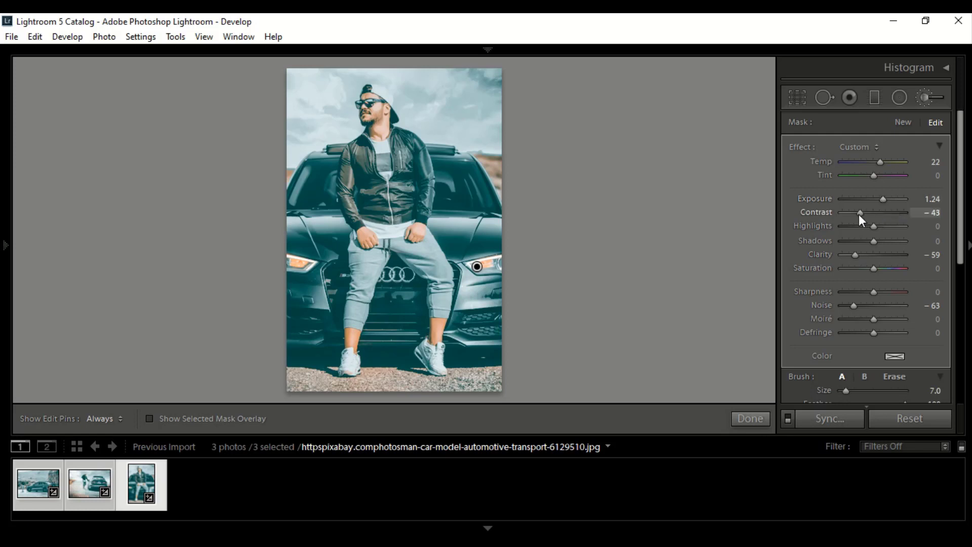
left_click_drag(880, 163, 904, 166)
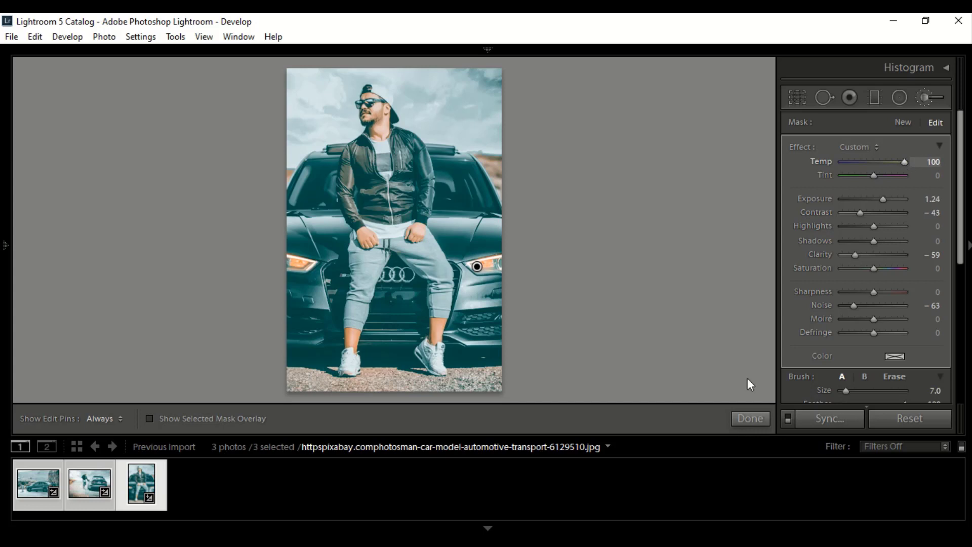
left_click(751, 419)
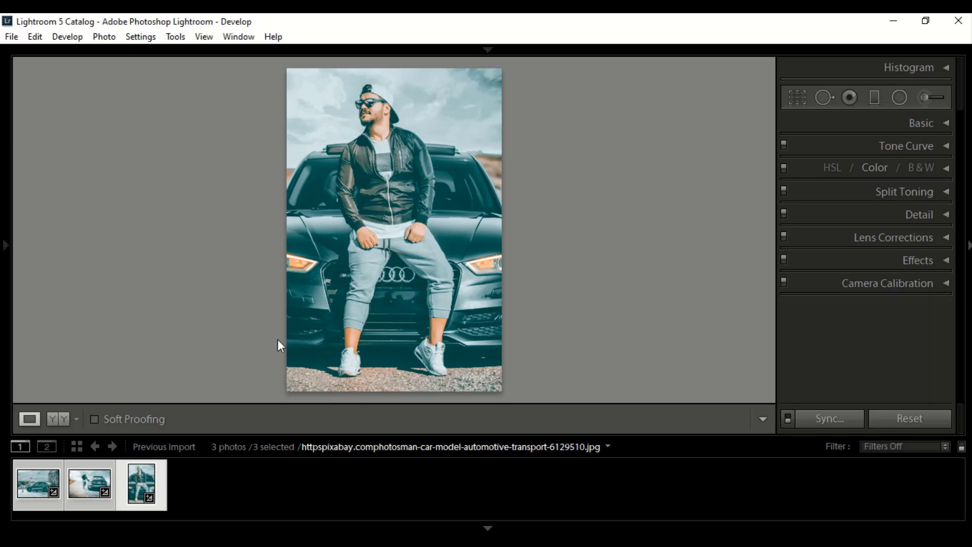
- View the finished portrait with the interface dimmed, restore the interface, and hide the filmstrip and adjustment panels
key("b")
key("b")
key("l")
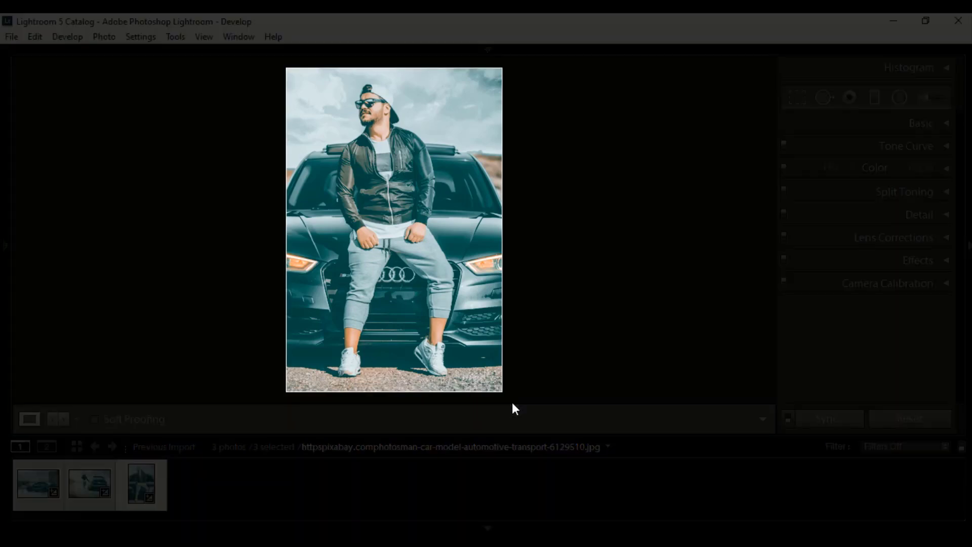
key("l")
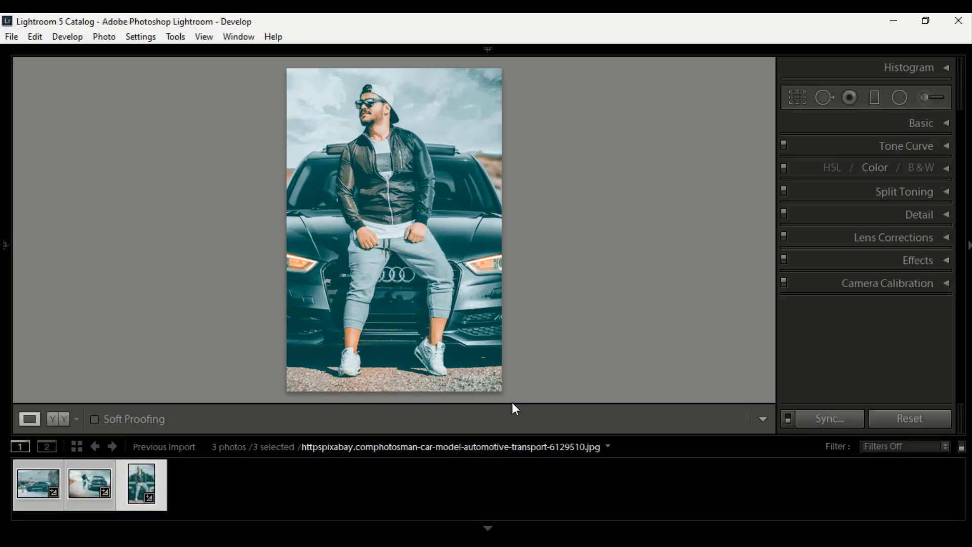
left_click(489, 529)
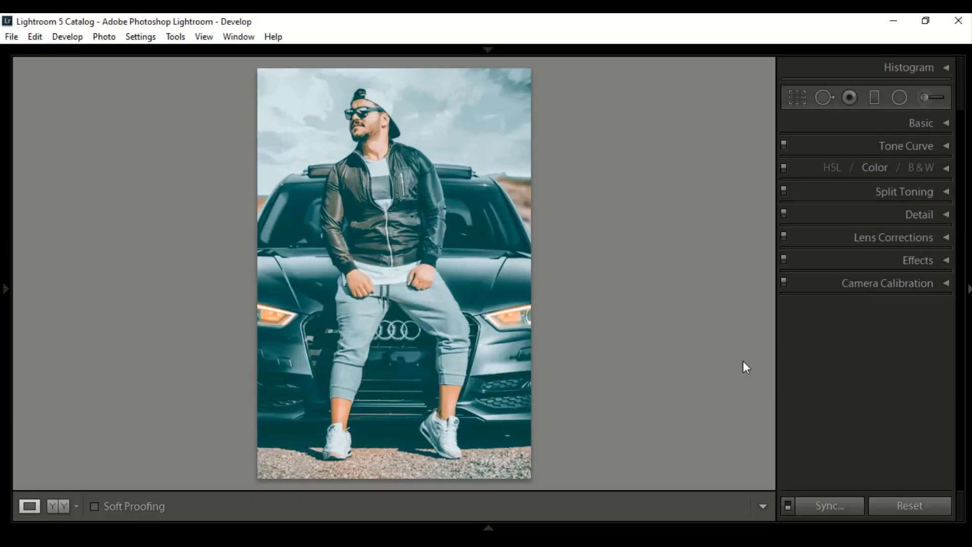
left_click(969, 290)
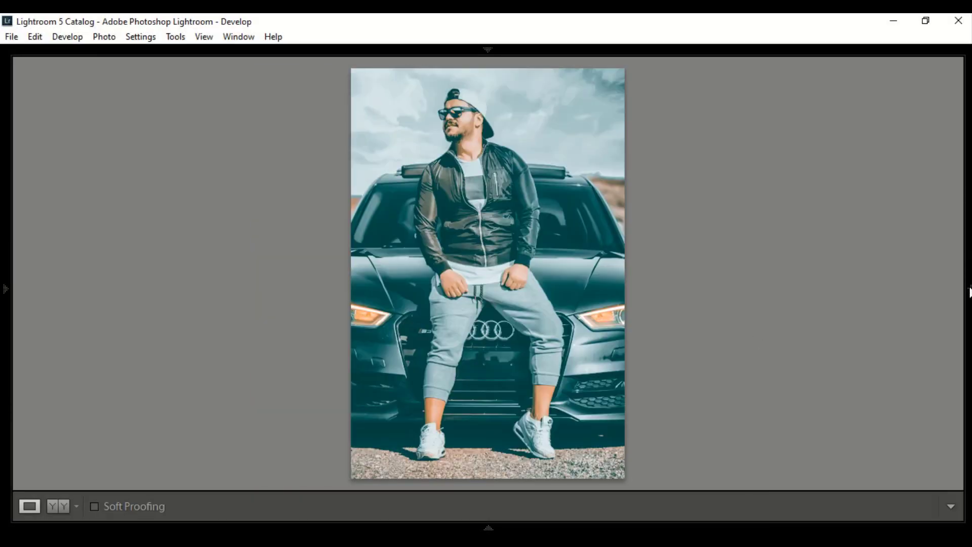